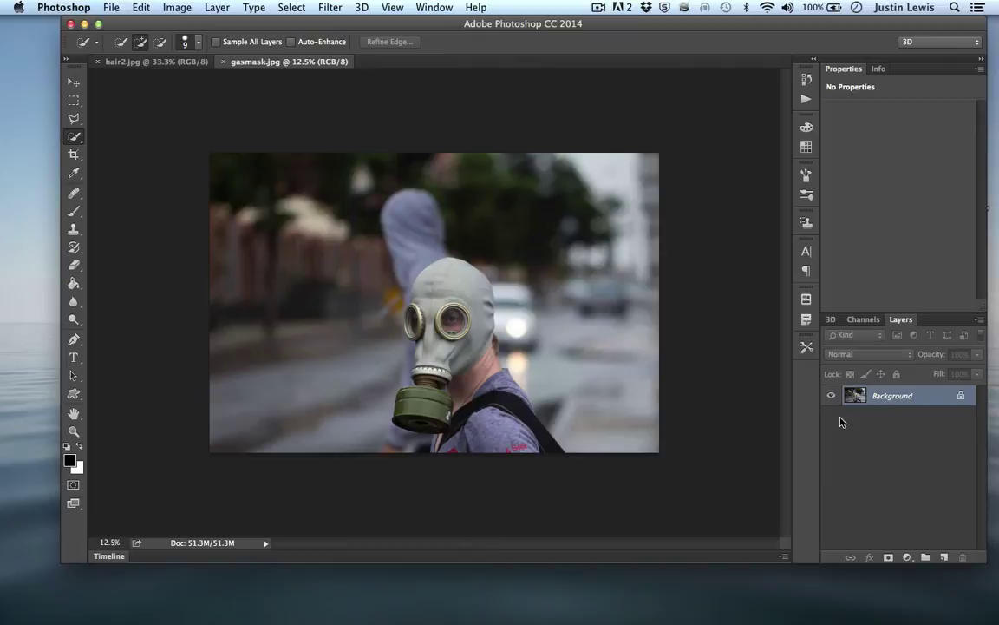
- Duplicate the Background layer as a new layer named gasmask1
right_click(923, 405)
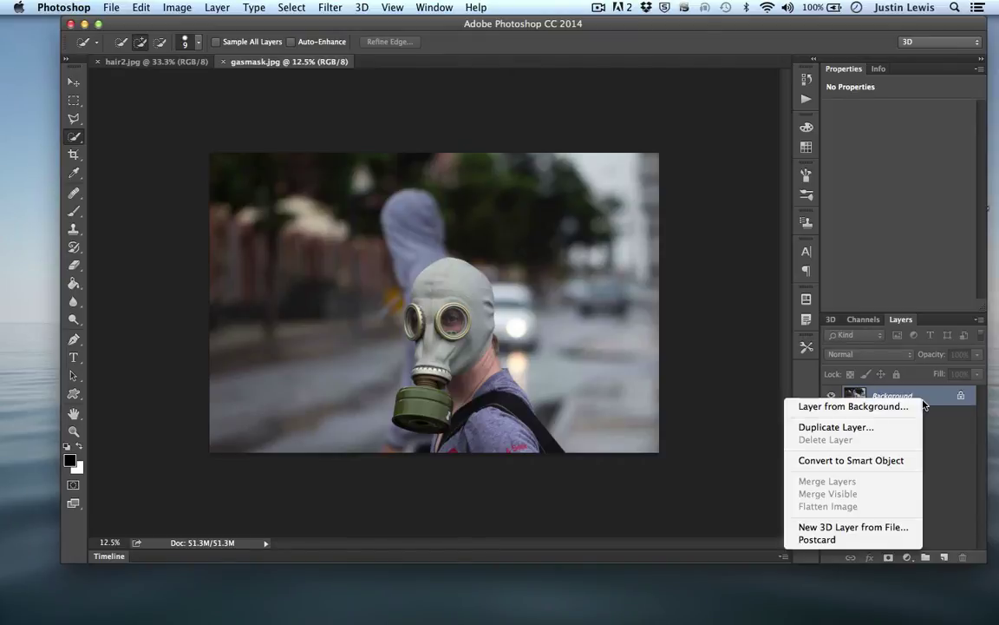
left_click(863, 427)
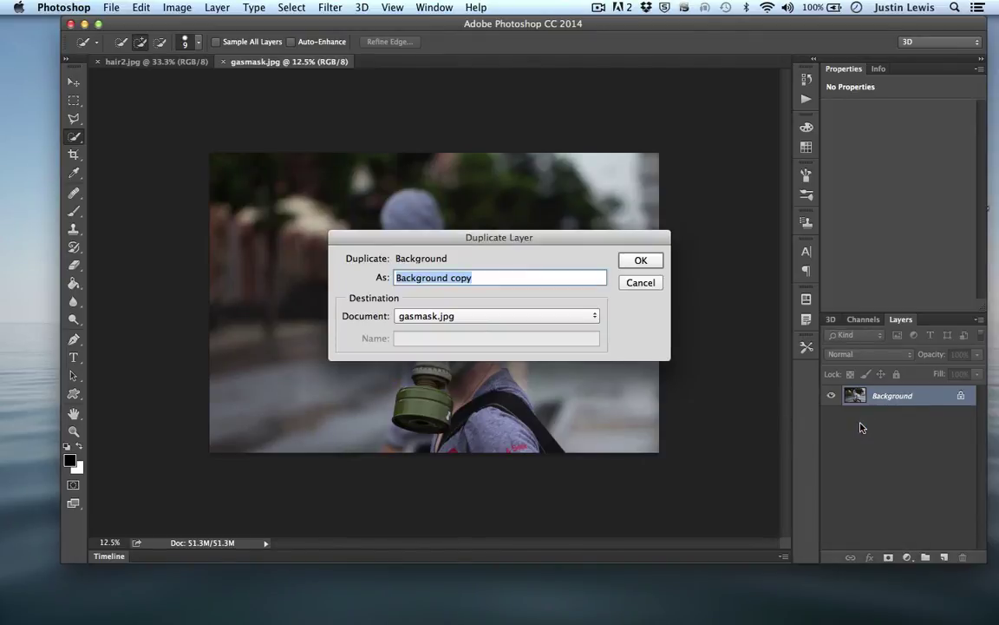
type("gasmask1")
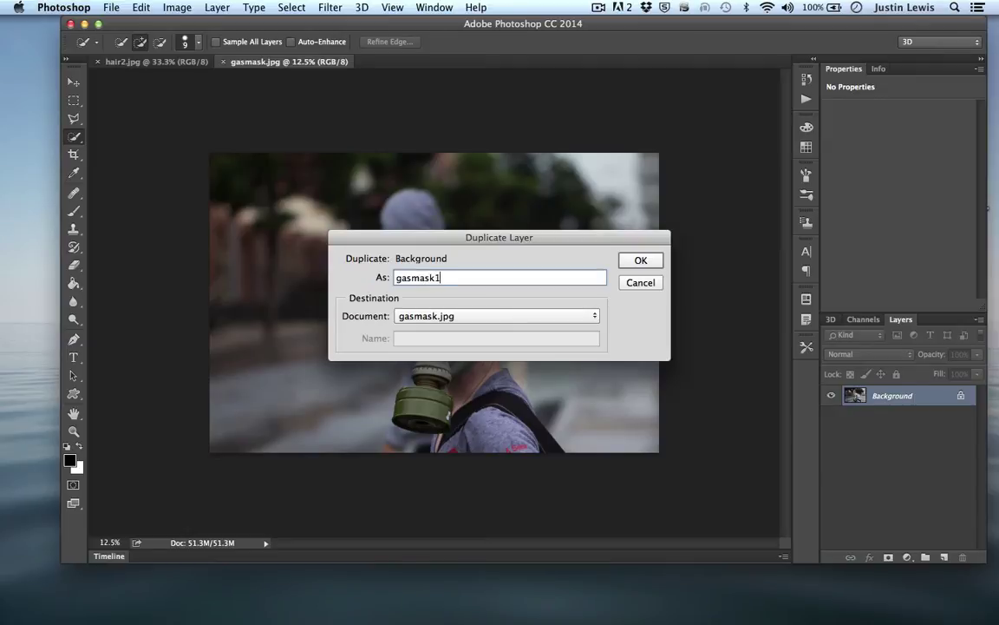
key("Return")
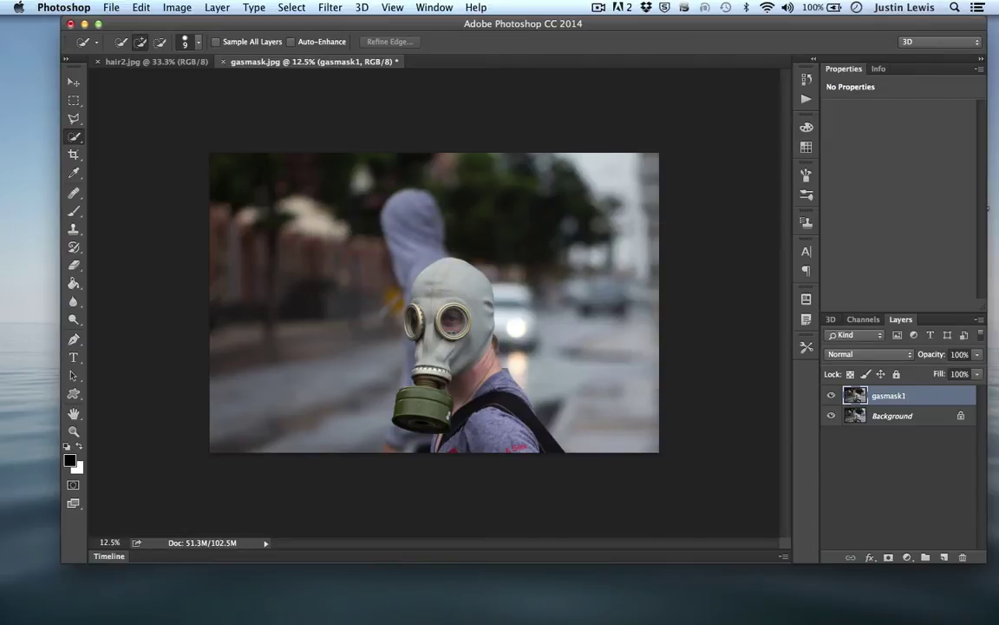
- Fully desaturate gasmask1 with Hue/Saturation at Saturation -100
left_click(174, 8)
mouse_move(182, 46)
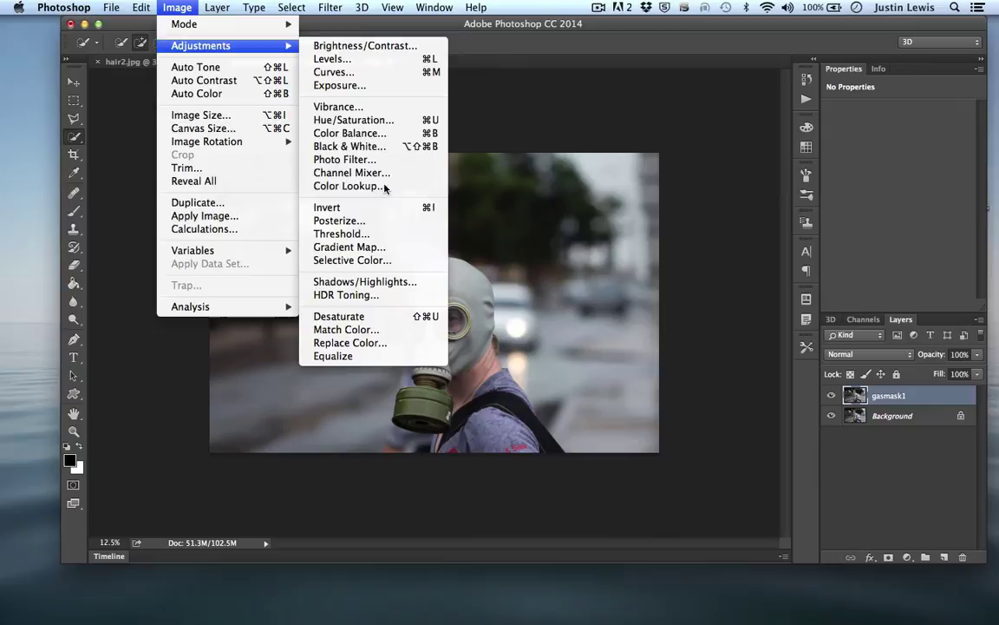
left_click(344, 122)
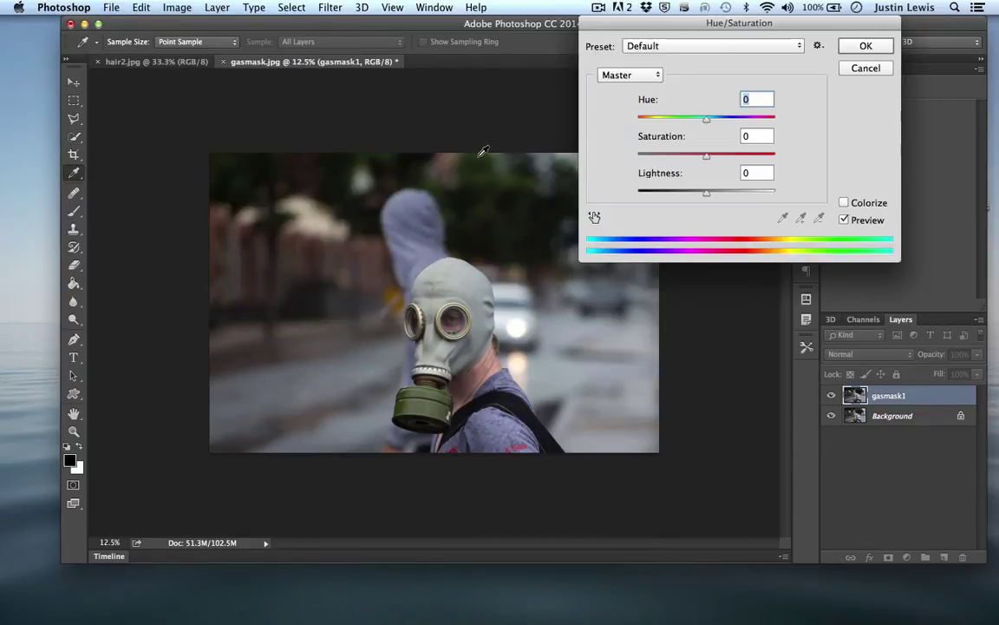
left_click_drag(710, 158, 572, 142)
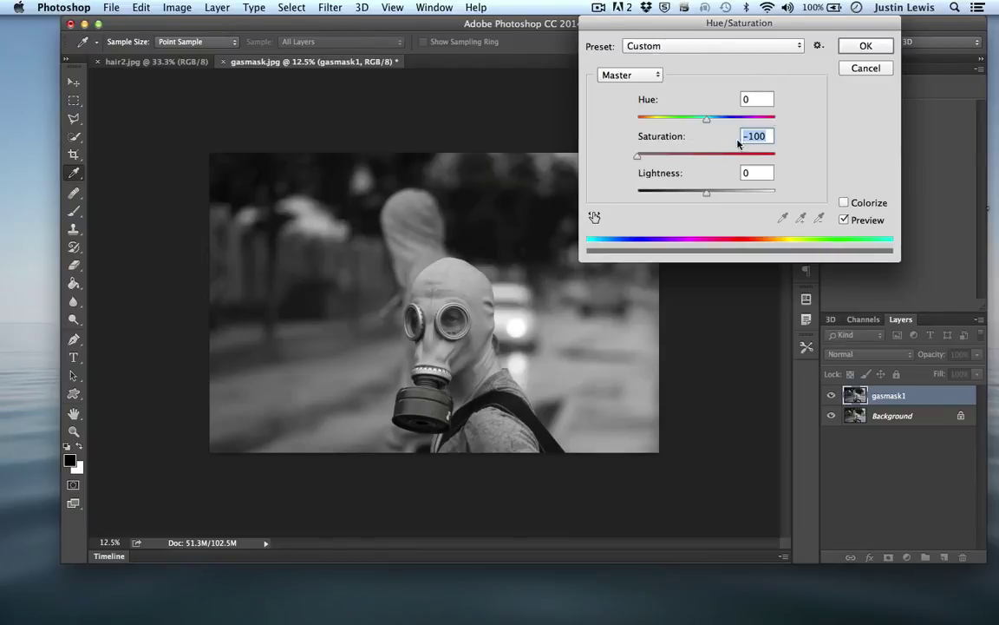
left_click(863, 47)
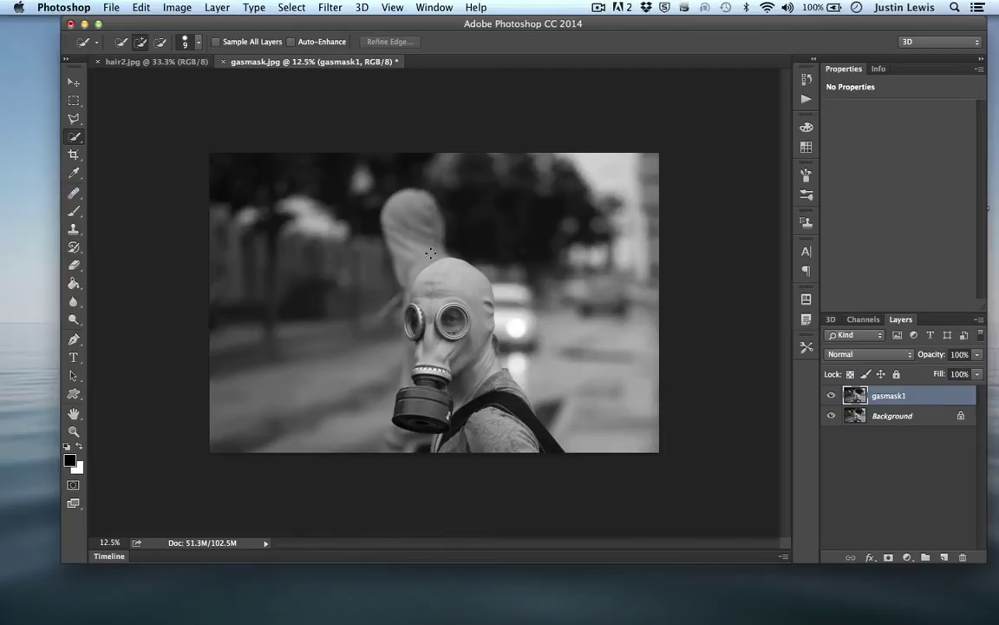
left_click(830, 416)
left_click(165, 8)
left_click(327, 124)
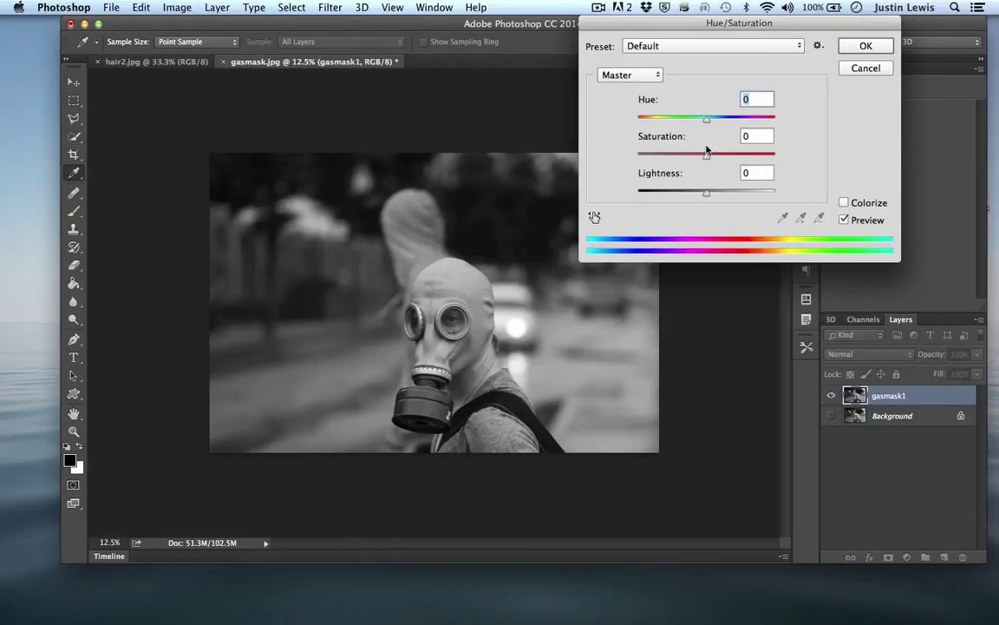
left_click_drag(706, 156, 823, 181)
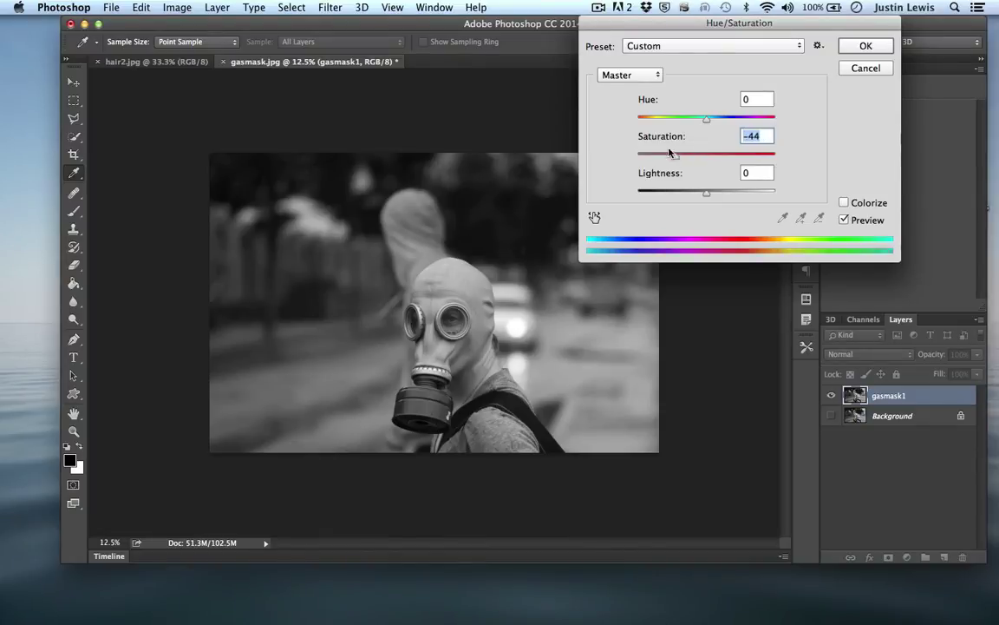
left_click(848, 73)
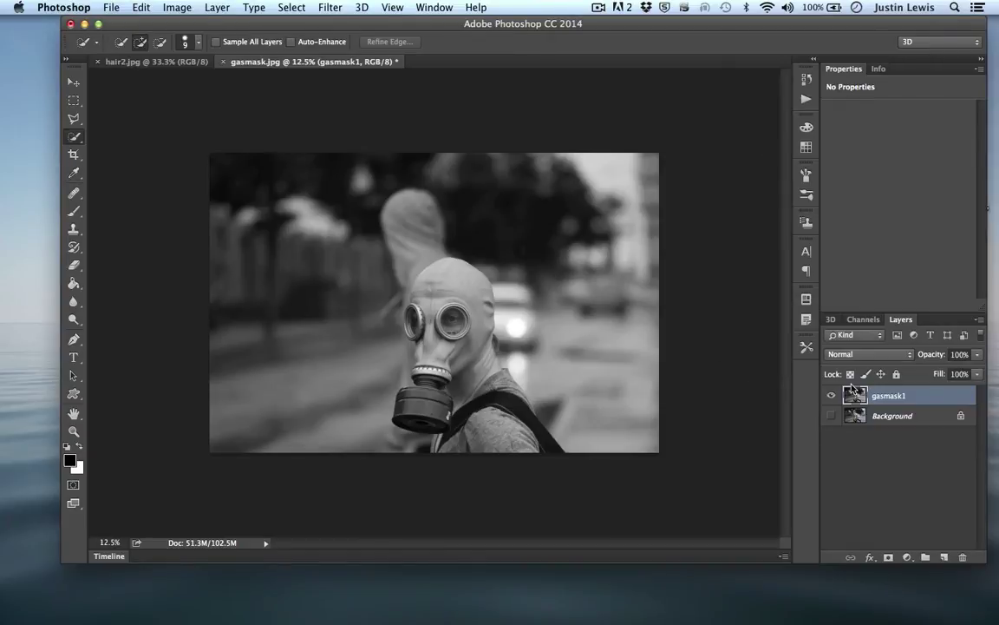
- Step through the History panel back to the Duplicate Layer state, restoring colour, then collapse it
left_click(434, 8)
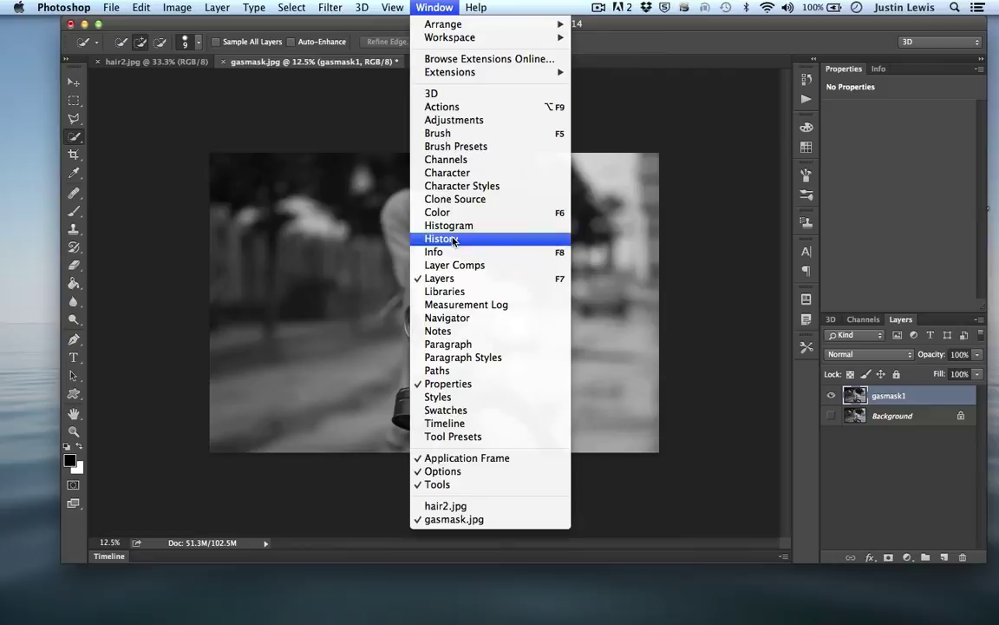
left_click(416, 238)
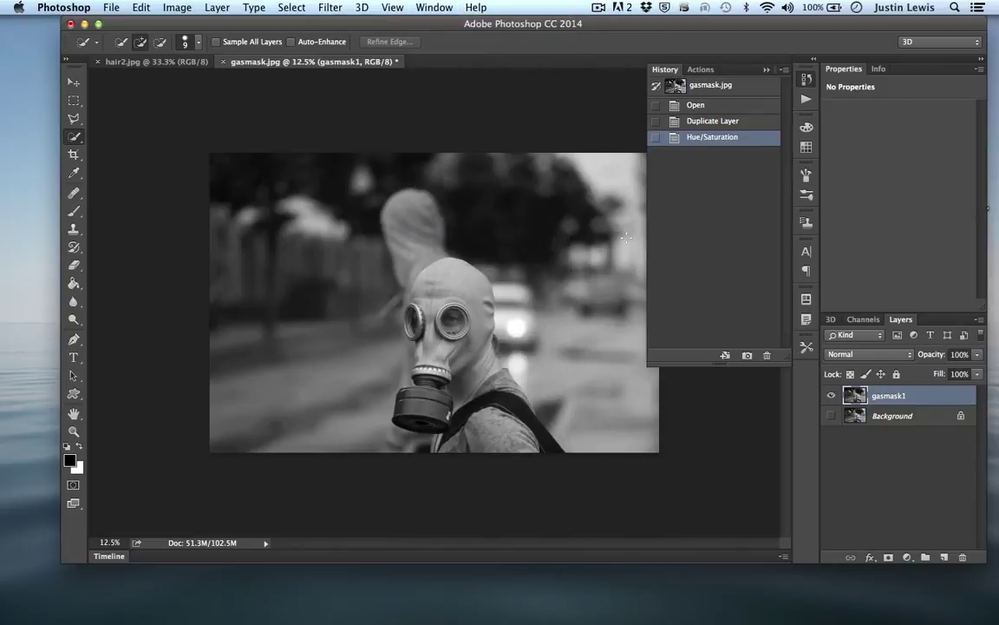
left_click(707, 128)
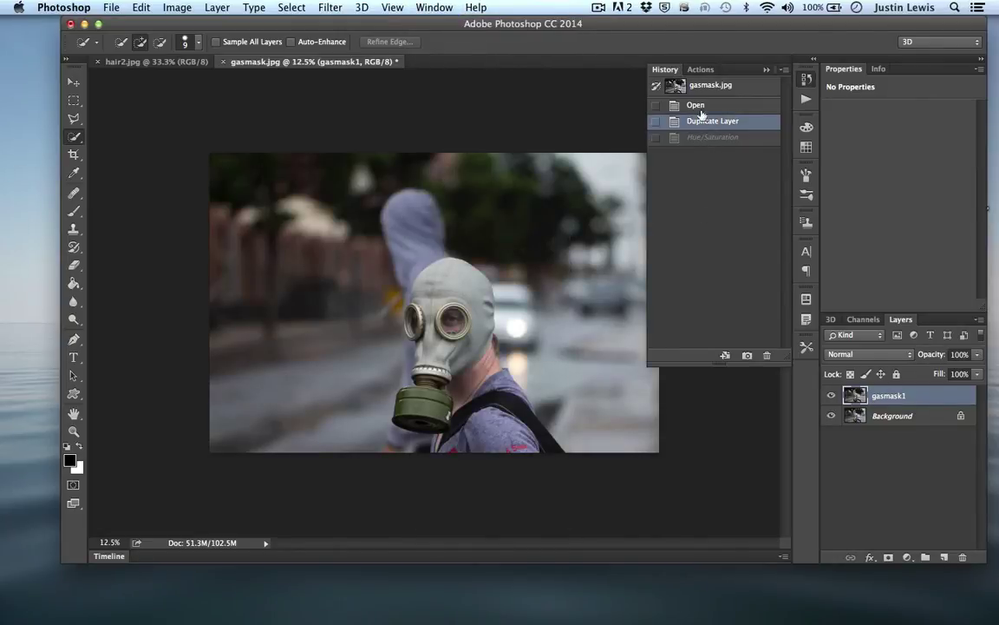
left_click(700, 107)
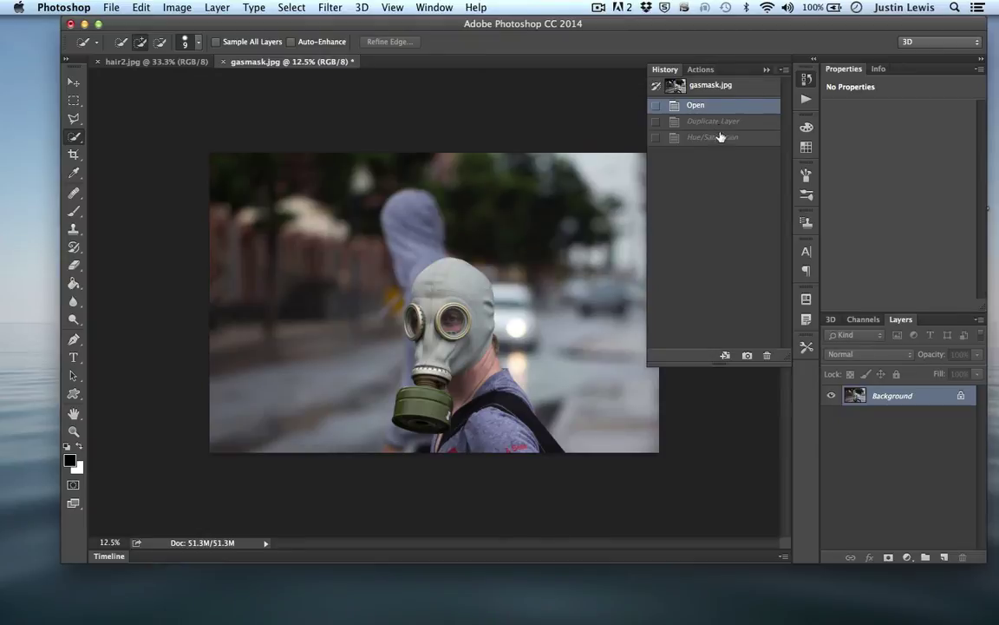
left_click(713, 127)
left_click(710, 137)
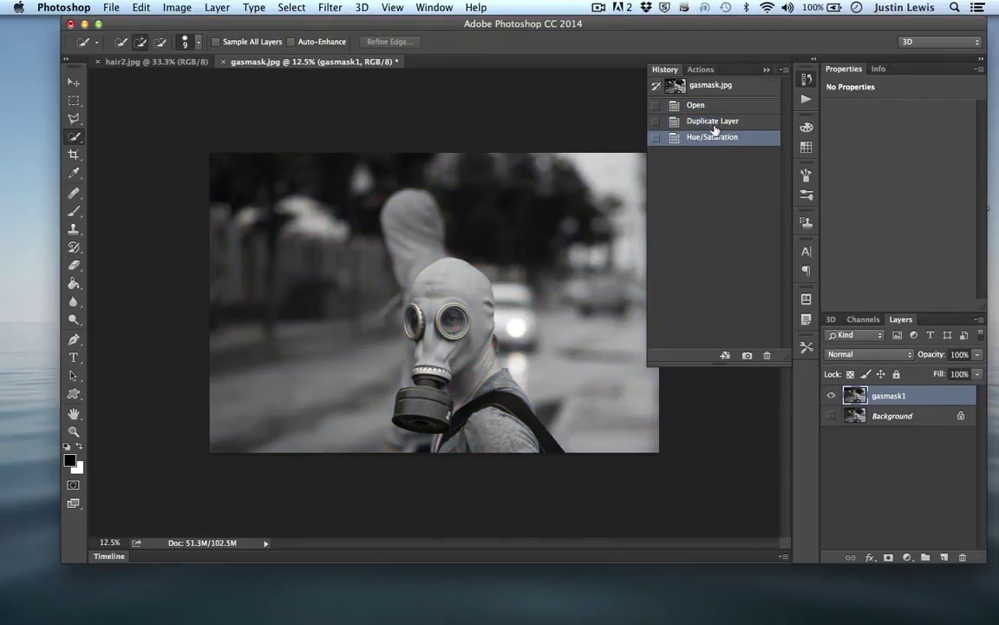
left_click(713, 122)
left_click(767, 69)
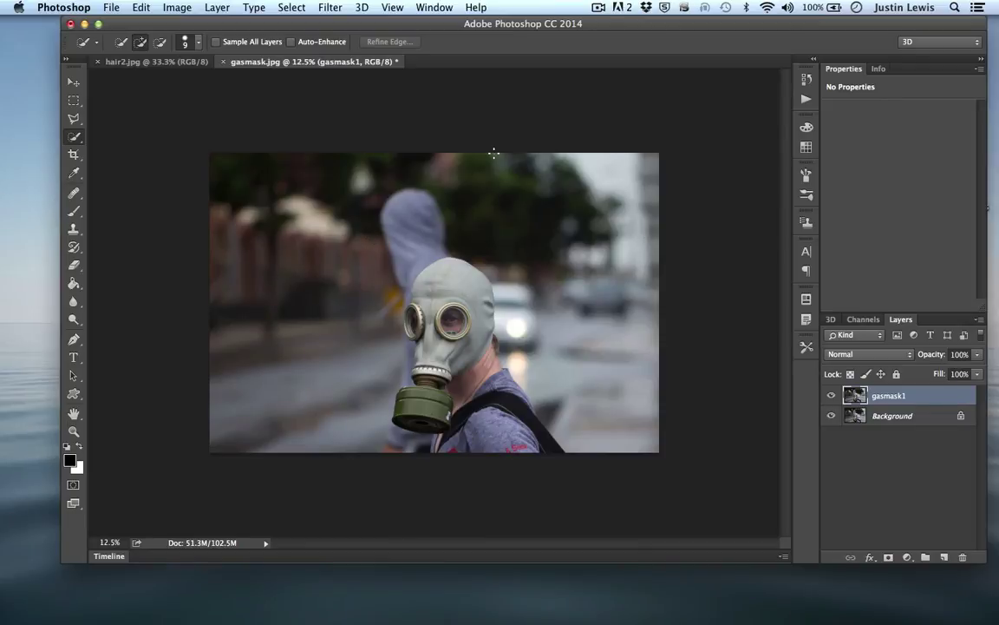
- Add a Hue/Saturation 1 adjustment layer above gasmask1
left_click(218, 9)
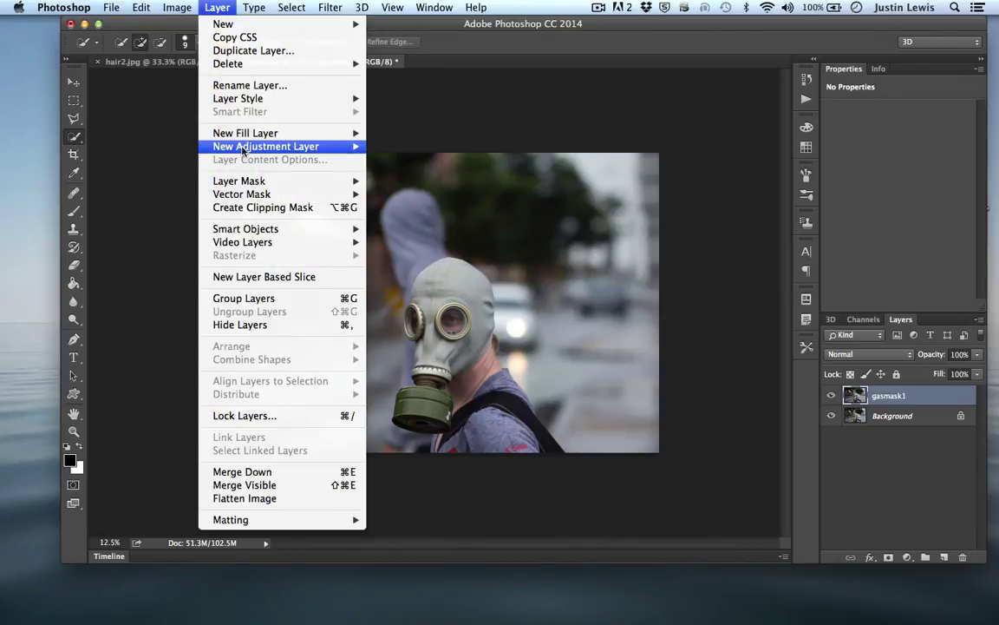
mouse_move(229, 146)
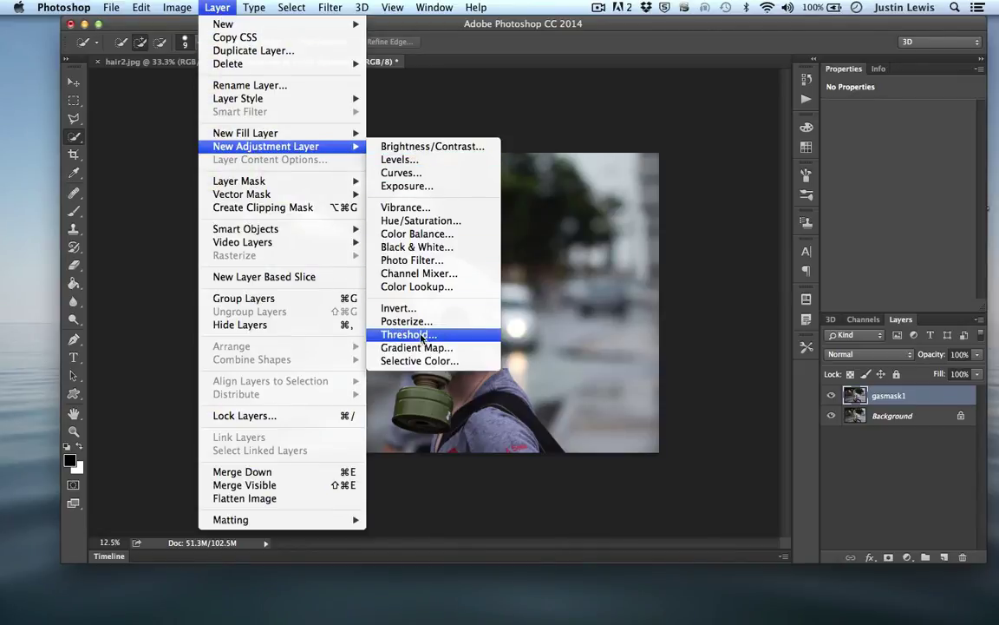
left_click(421, 221)
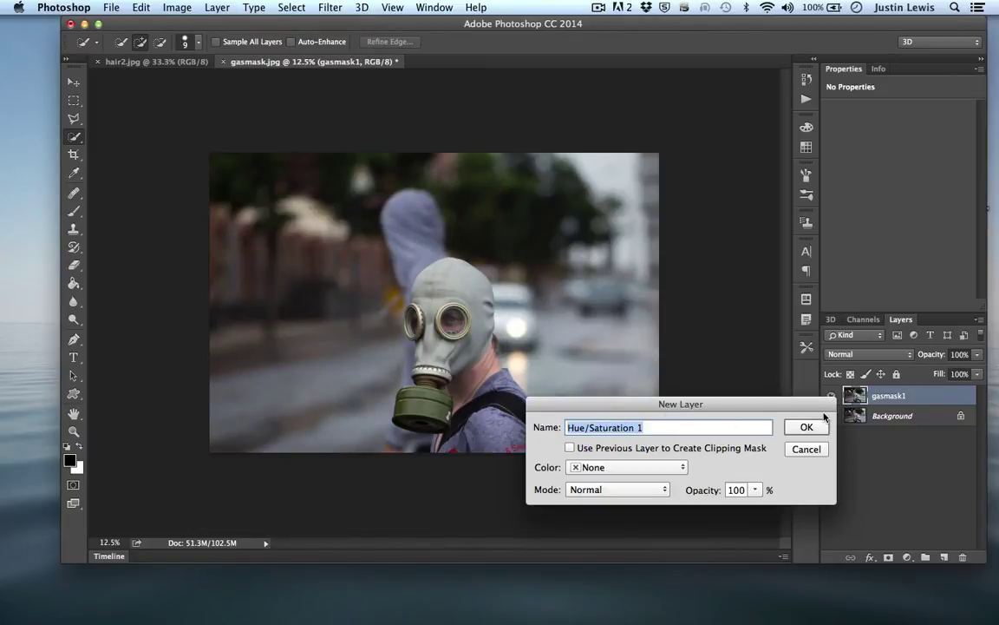
left_click(806, 427)
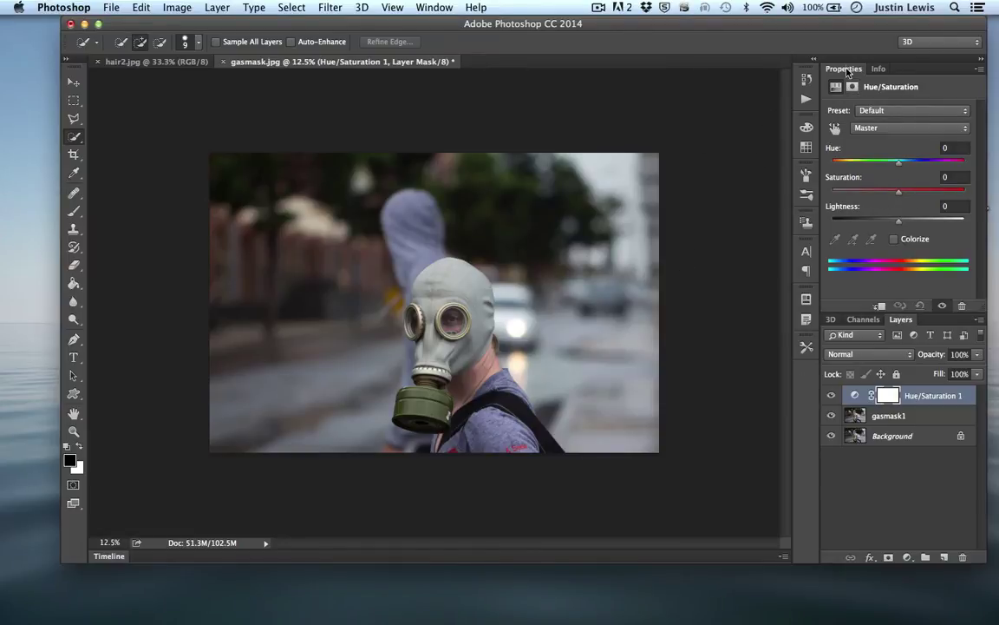
- Set the adjustment layer's Saturation to -43 to mute the colours
left_click_drag(841, 69, 917, 342)
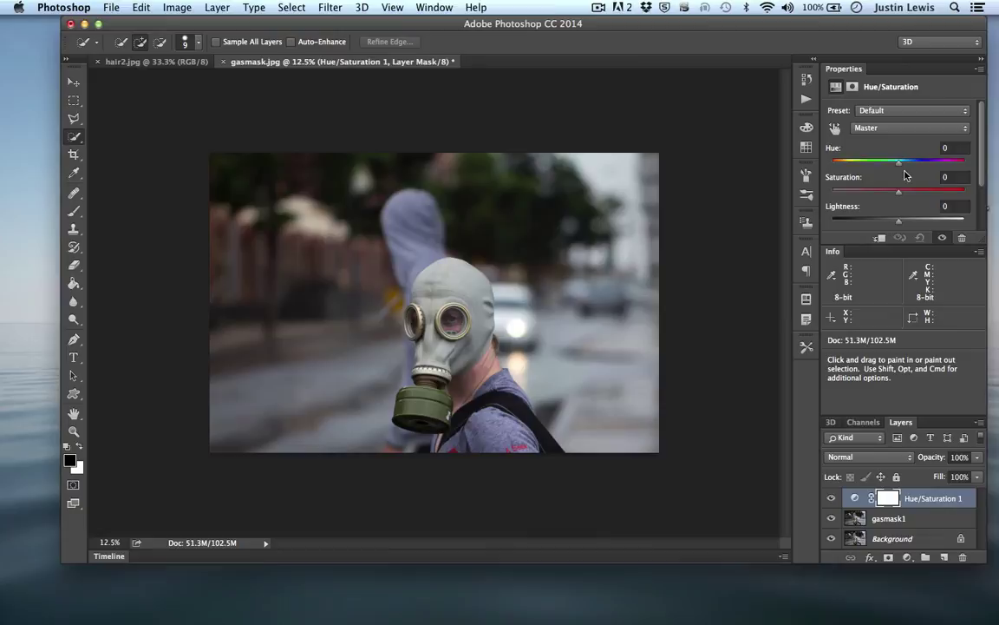
left_click_drag(898, 192, 787, 190)
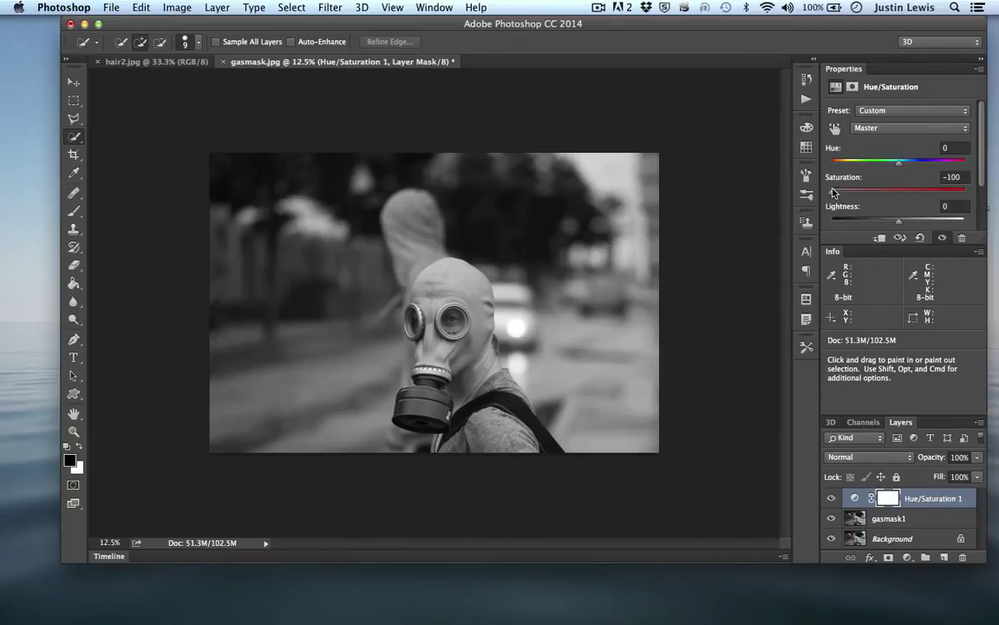
left_click_drag(833, 192, 965, 191)
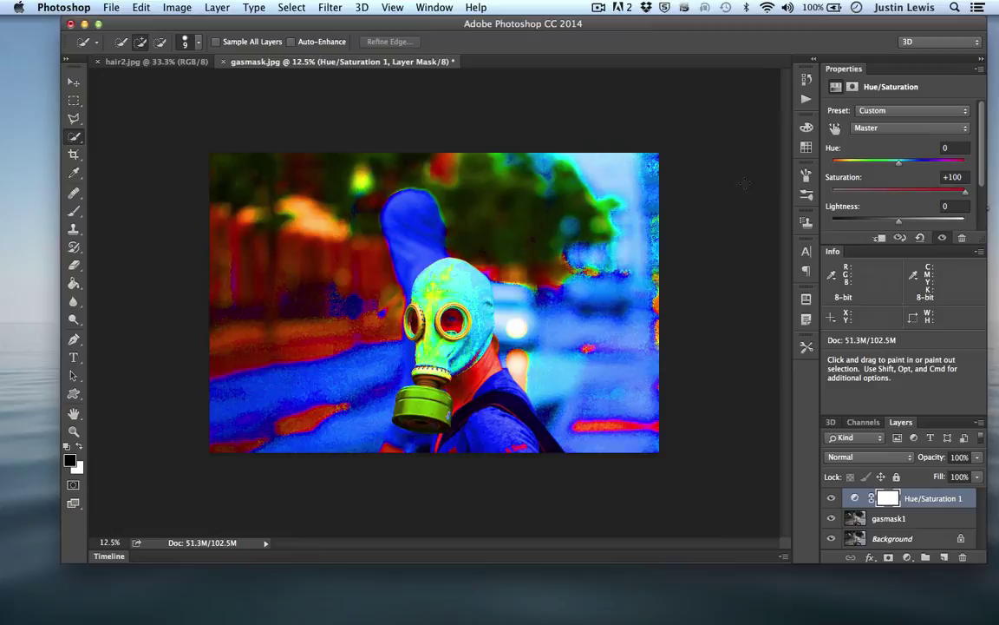
left_click_drag(966, 191, 870, 189)
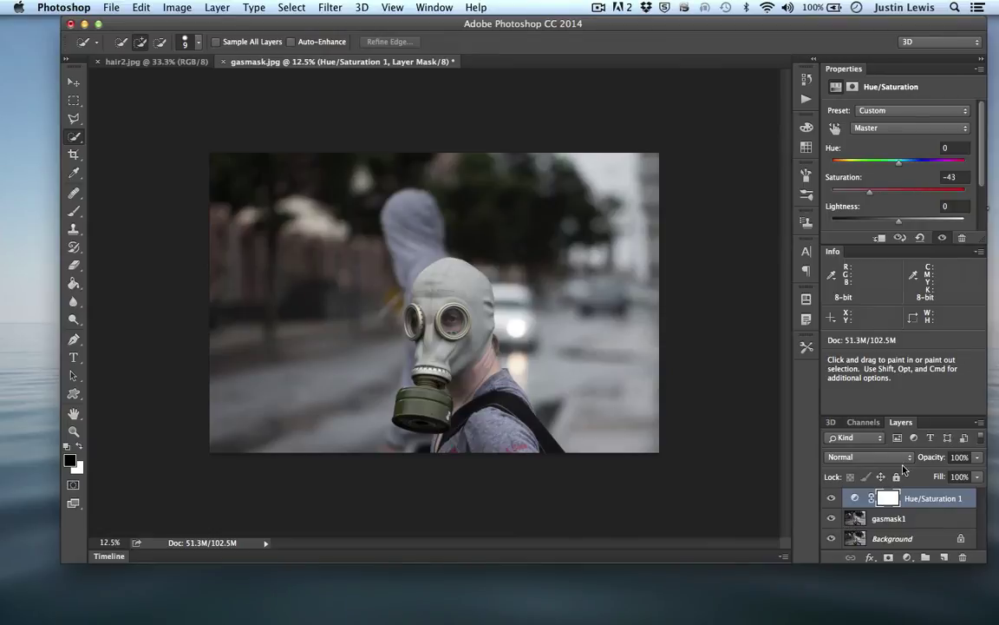
- Add a Curves 1 adjustment layer with a gentle S-curve
left_click(907, 558)
mouse_move(943, 611)
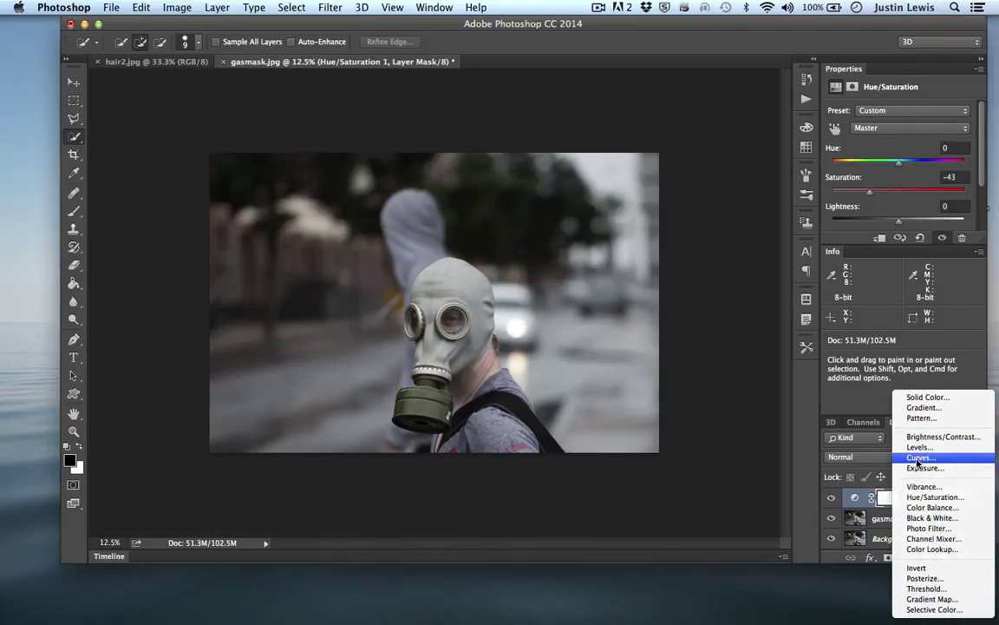
left_click(921, 457)
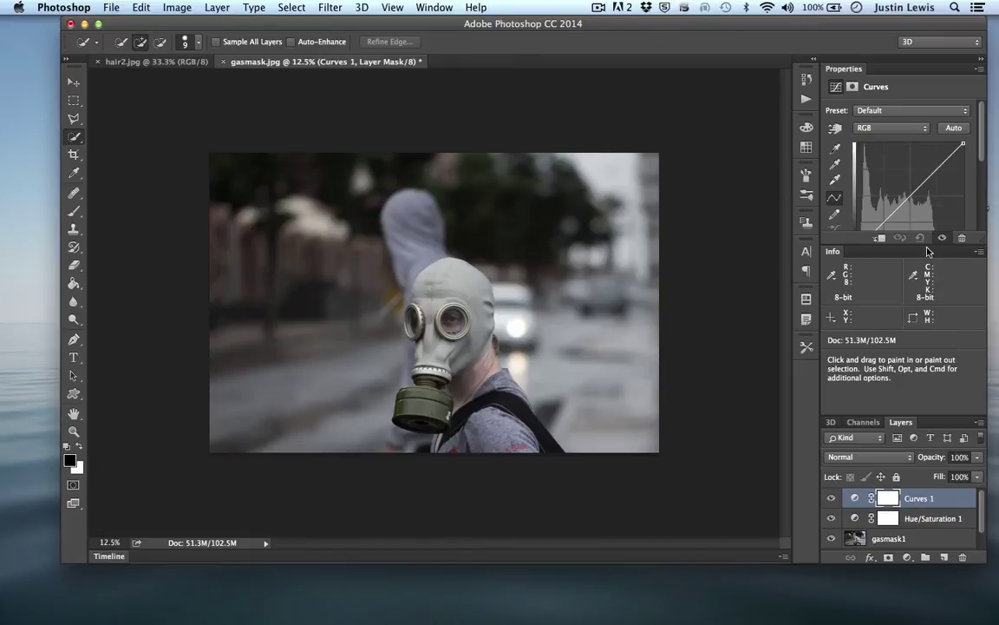
left_click_drag(930, 170, 937, 160)
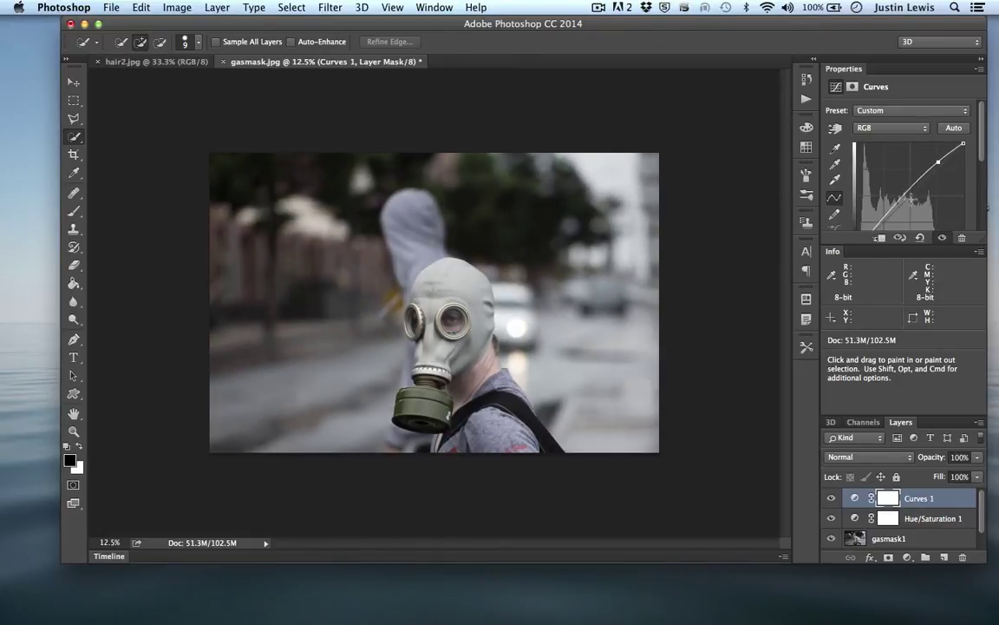
left_click_drag(905, 194, 907, 201)
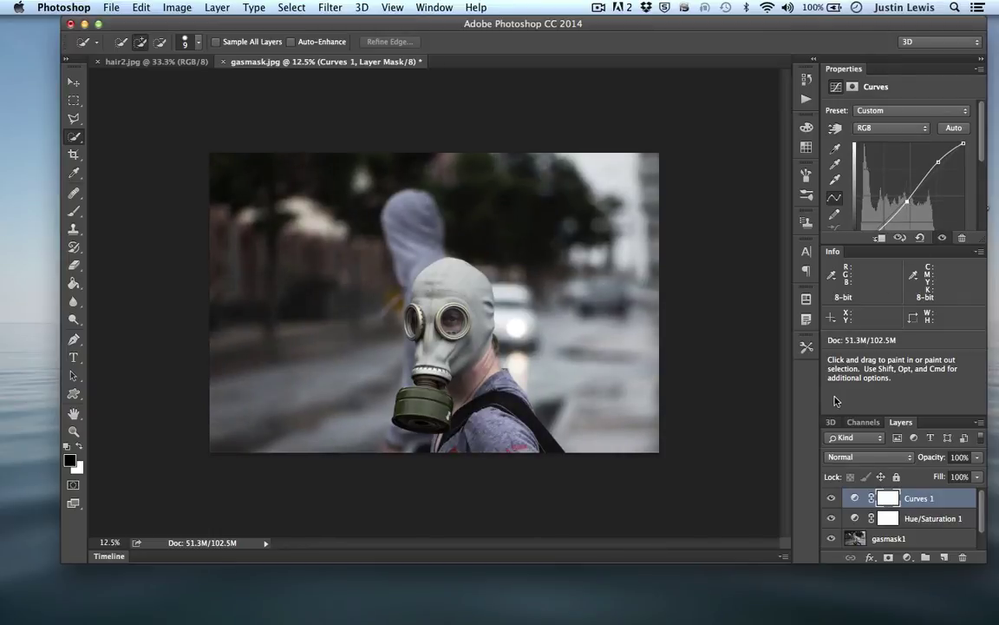
- Close the Info panel and steepen the Curves 1 S-curve for more contrast
right_click(896, 253)
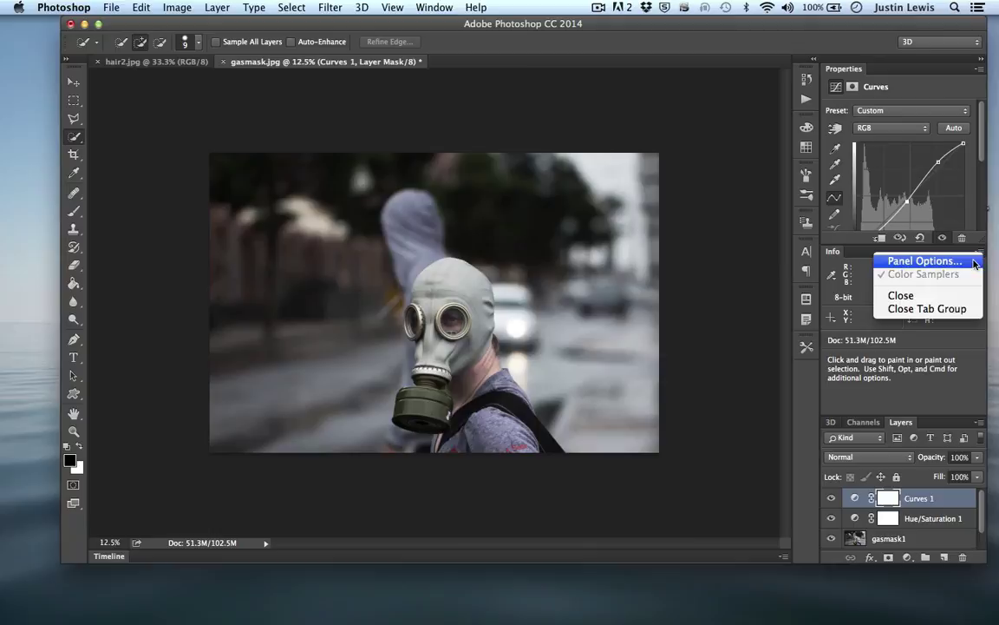
left_click(900, 295)
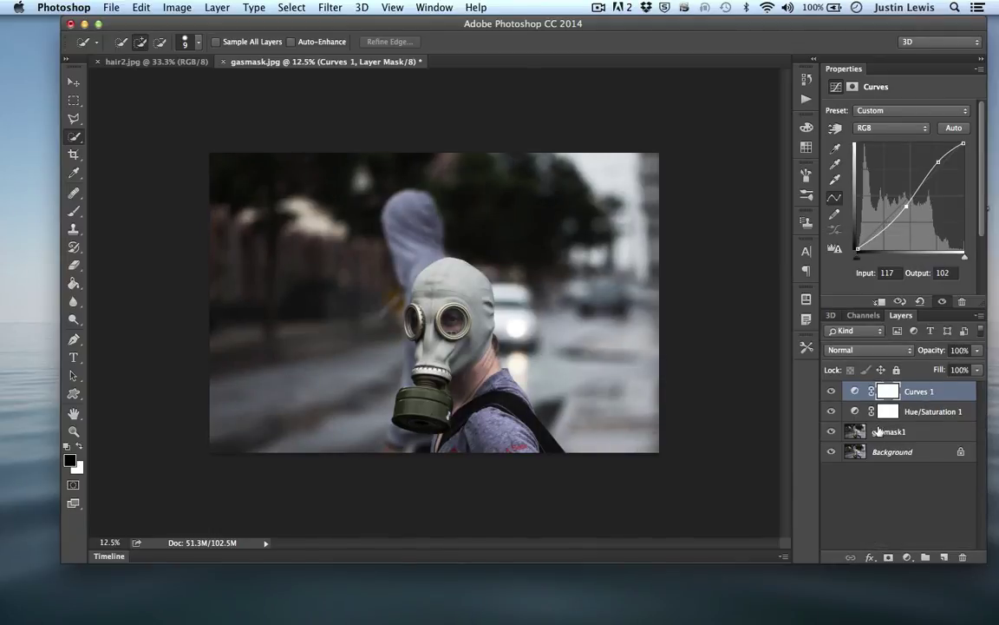
left_click(930, 413)
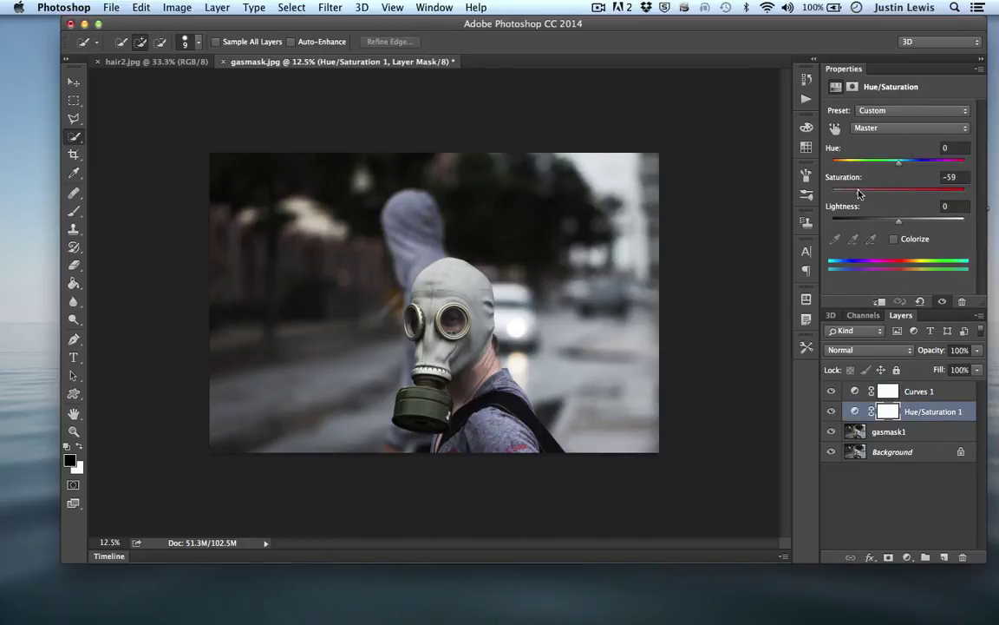
left_click(855, 391)
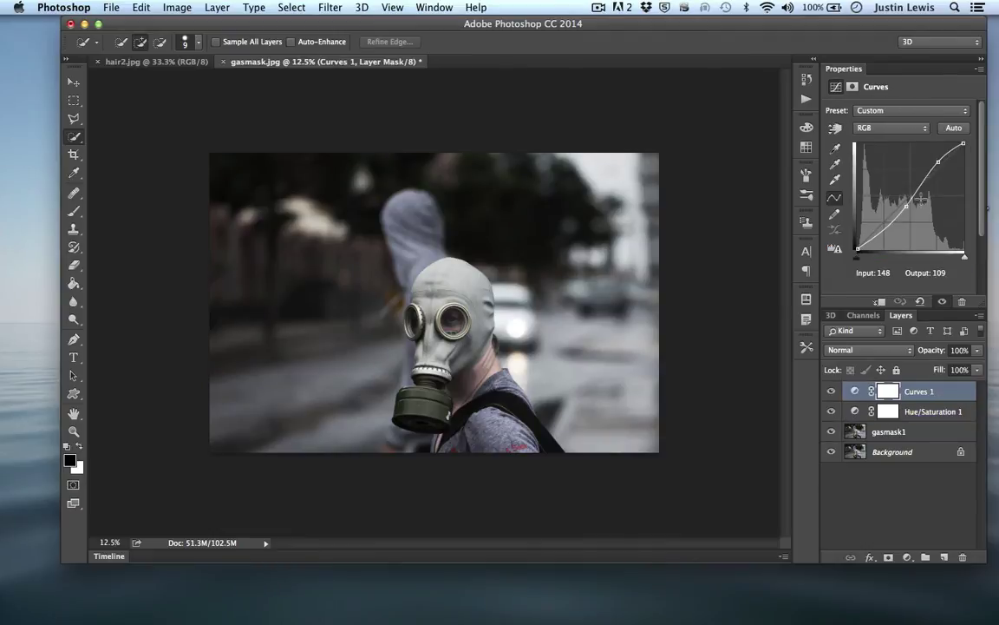
left_click_drag(937, 161, 931, 152)
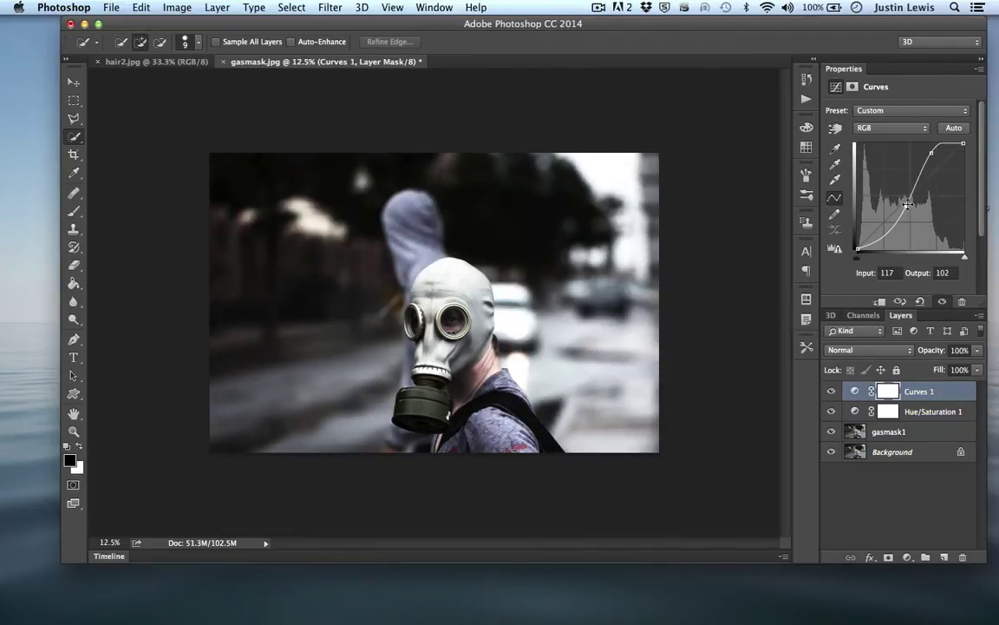
left_click_drag(906, 207, 907, 216)
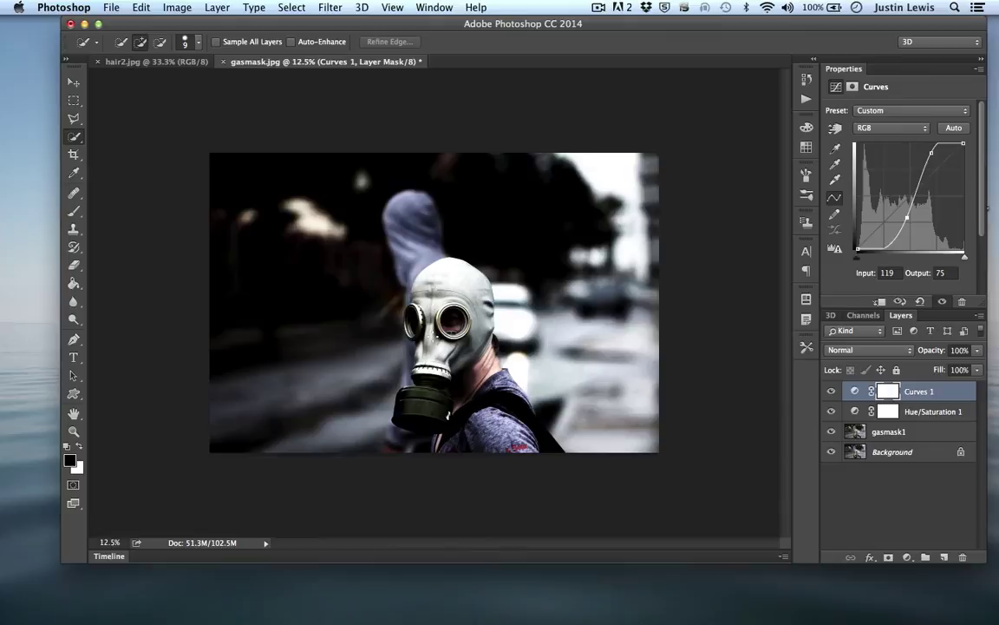
- Set Hue/Saturation 1 to Saturation -82 and Lightness -16
left_click(930, 413)
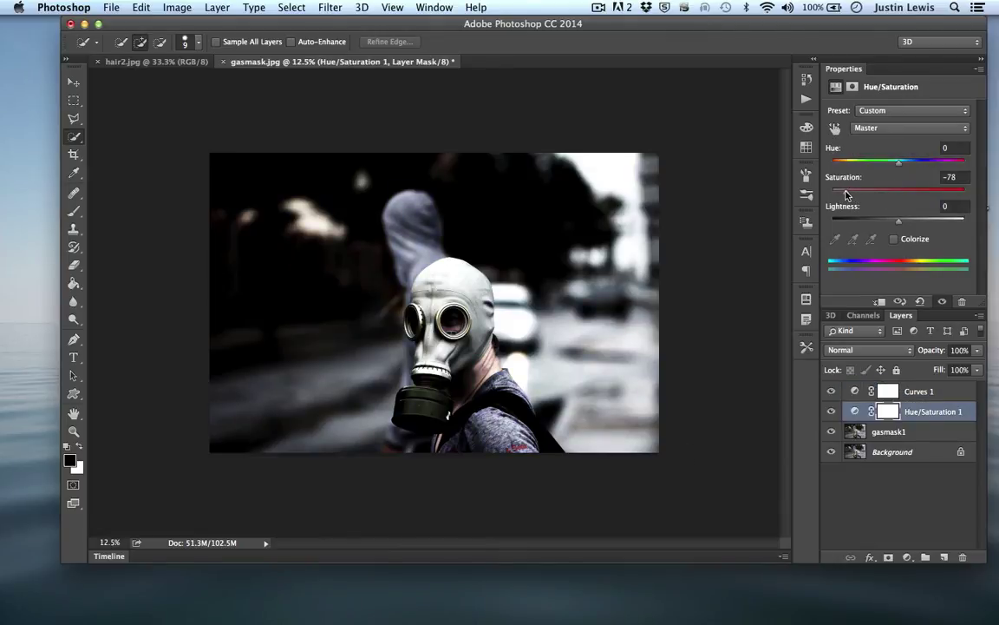
left_click_drag(898, 223, 888, 224)
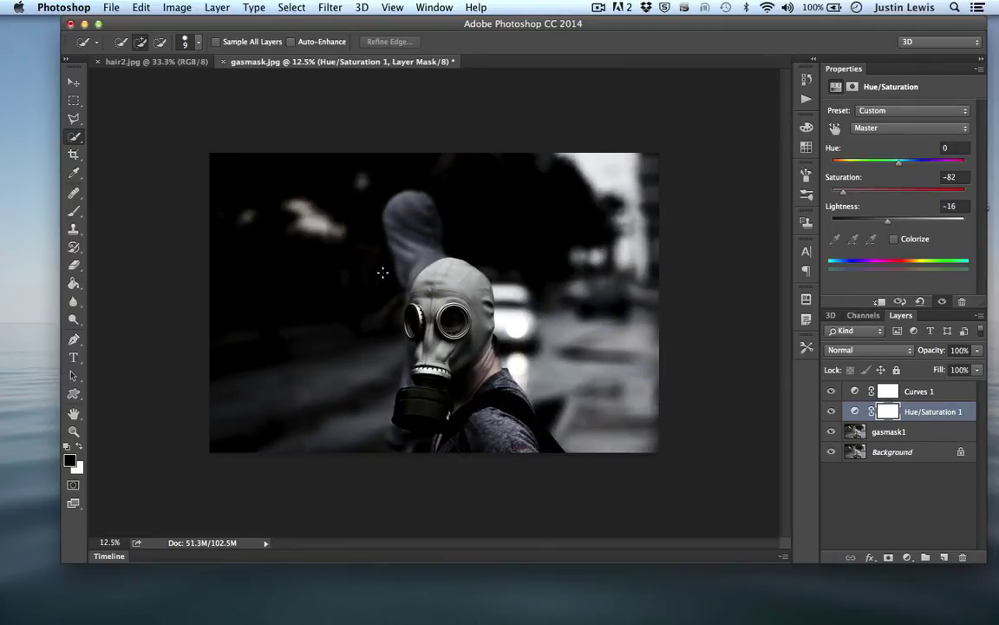
left_click(905, 436)
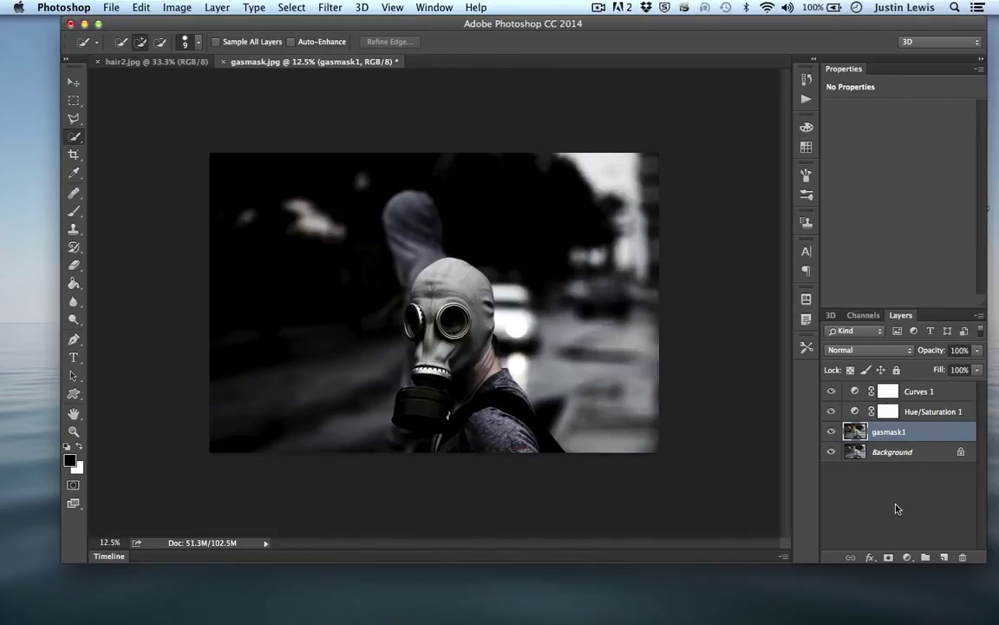
left_click(74, 81)
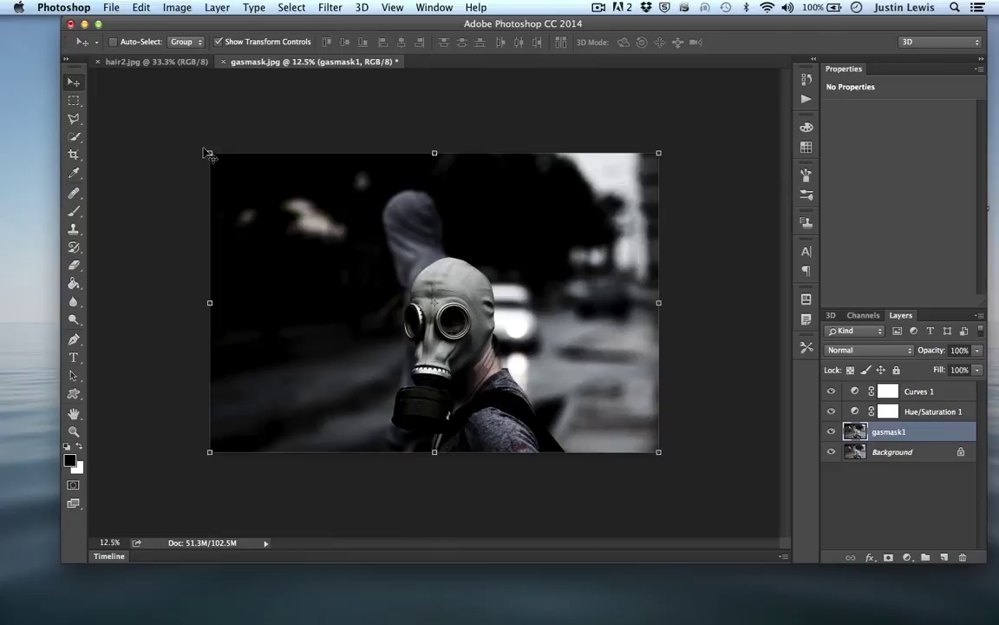
left_click_drag(323, 331, 569, 287)
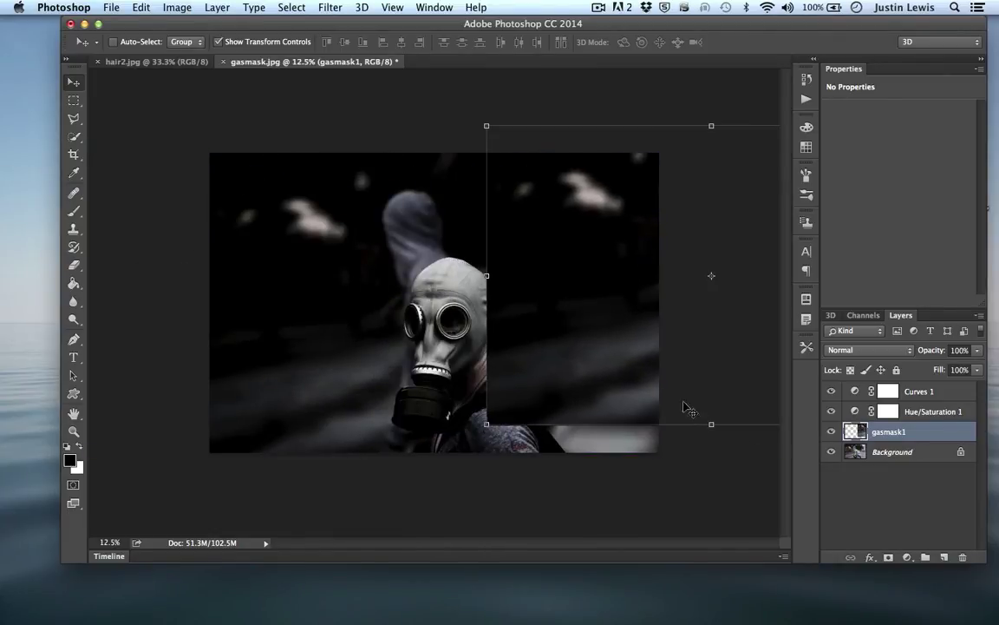
left_click(831, 412)
left_click(831, 393)
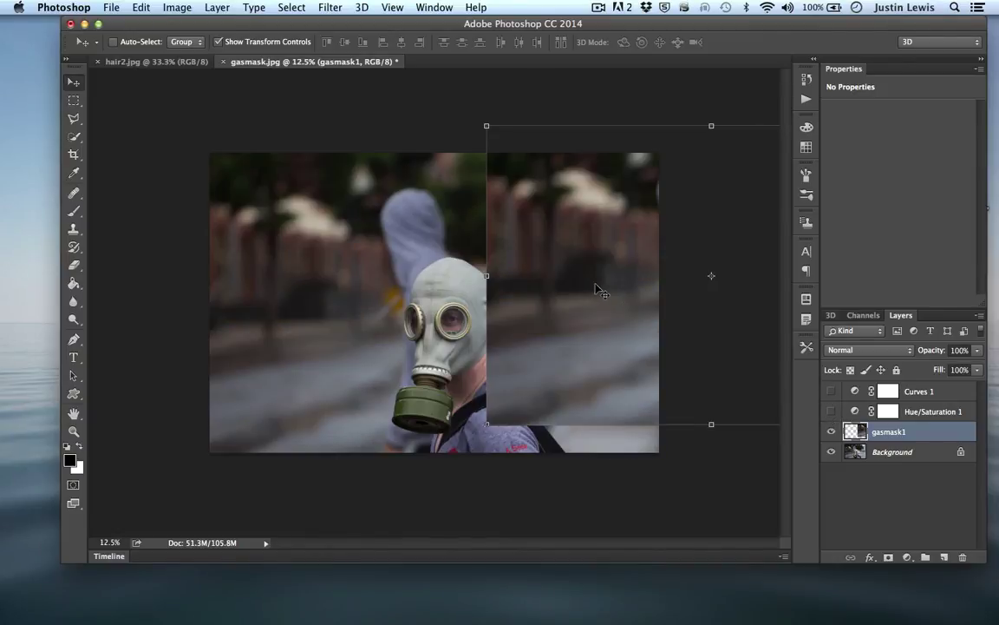
left_click_drag(593, 285, 312, 303)
left_click(831, 411)
left_click(831, 391)
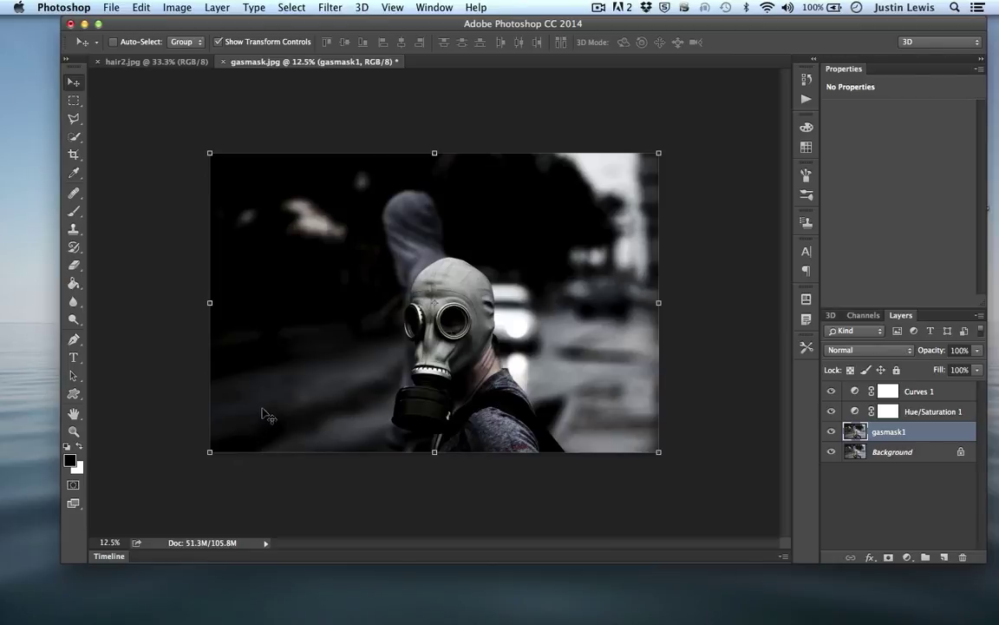
left_click_drag(451, 305, 458, 239)
- Add a Photo Filter adjustment layer named sepia
left_click(172, 7)
mouse_move(219, 7)
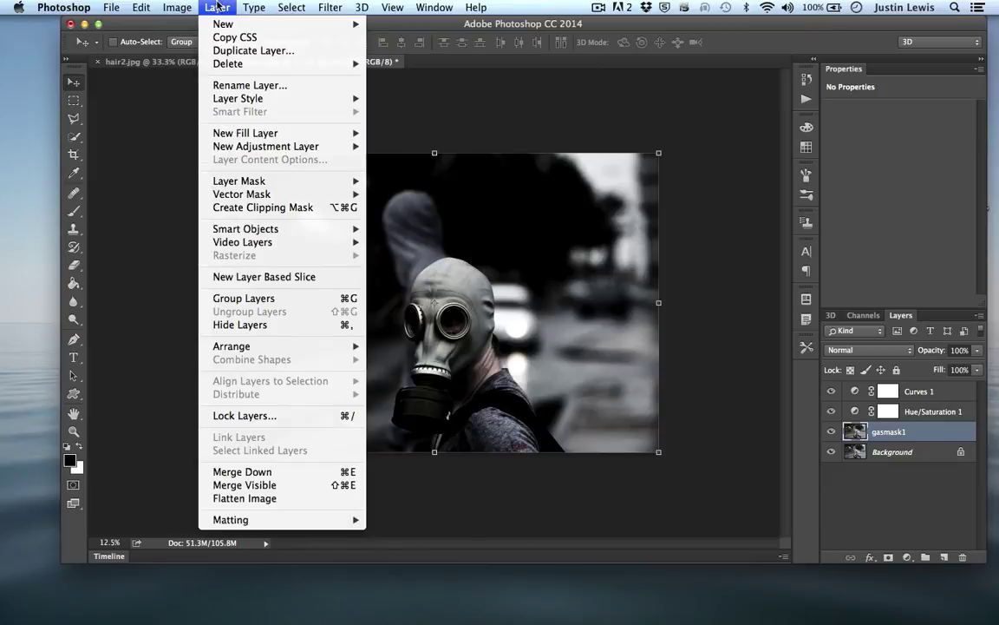
mouse_move(208, 144)
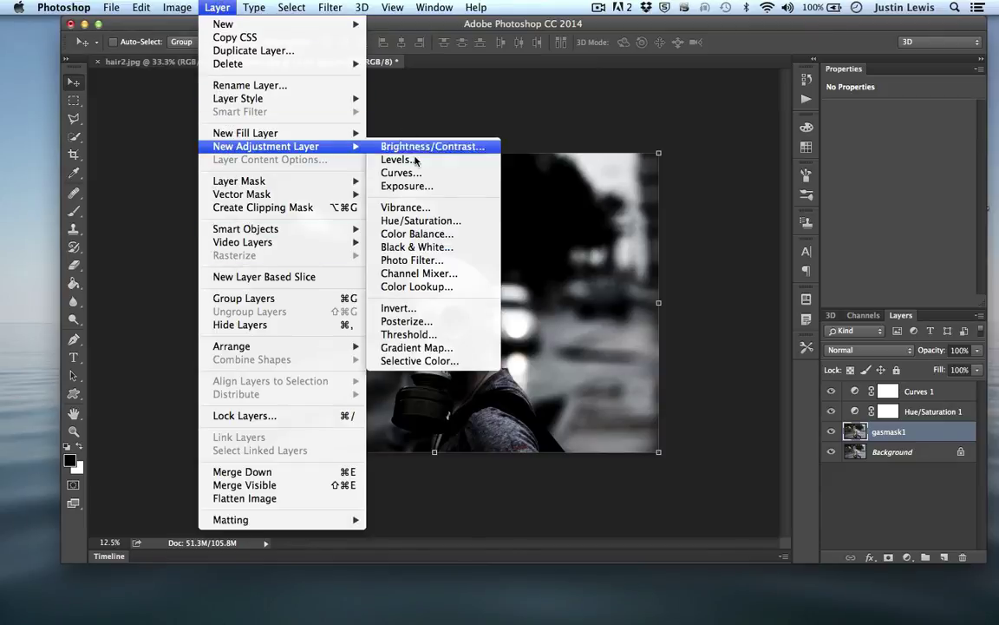
left_click(404, 260)
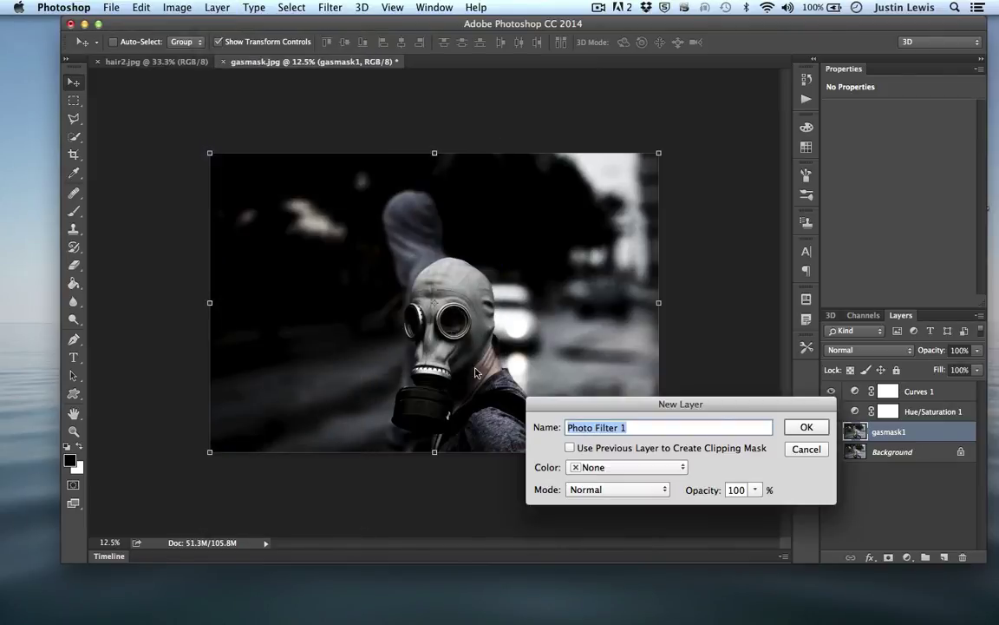
type("sepia")
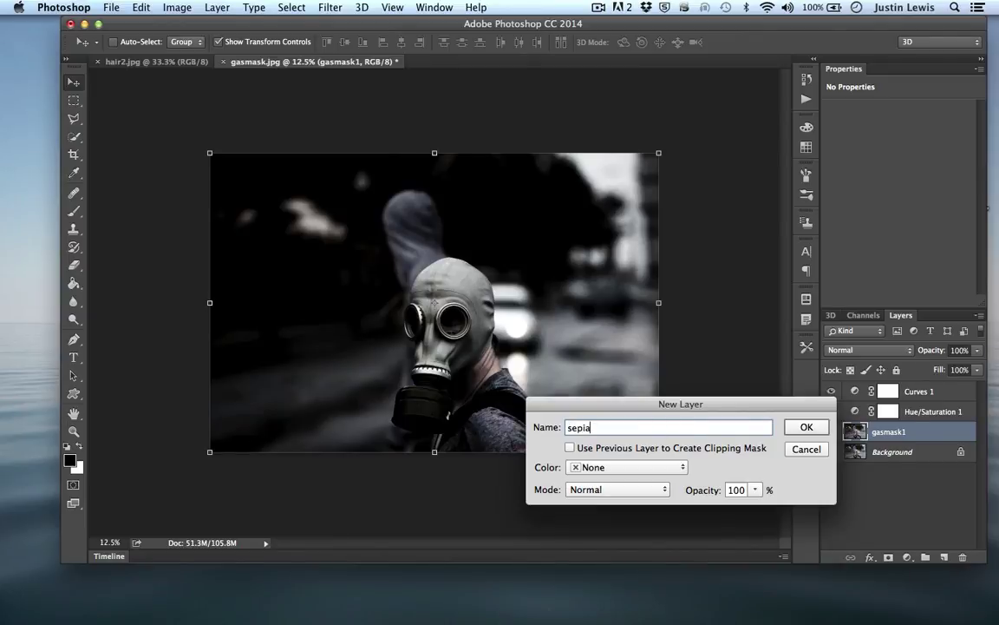
key("Return")
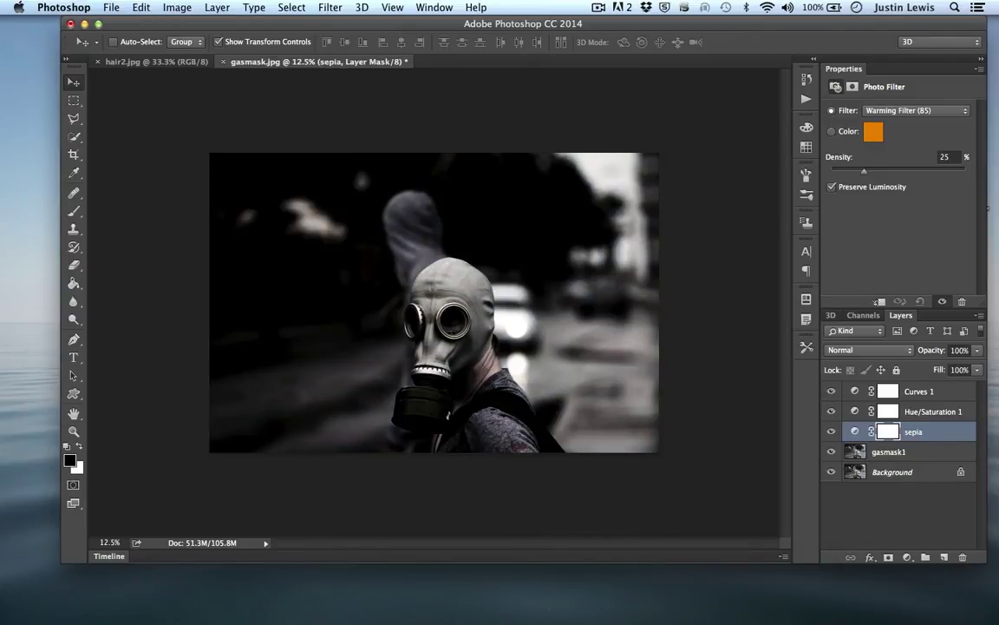
- Choose the Sepia filter and raise Density to about 86%
left_click(902, 110)
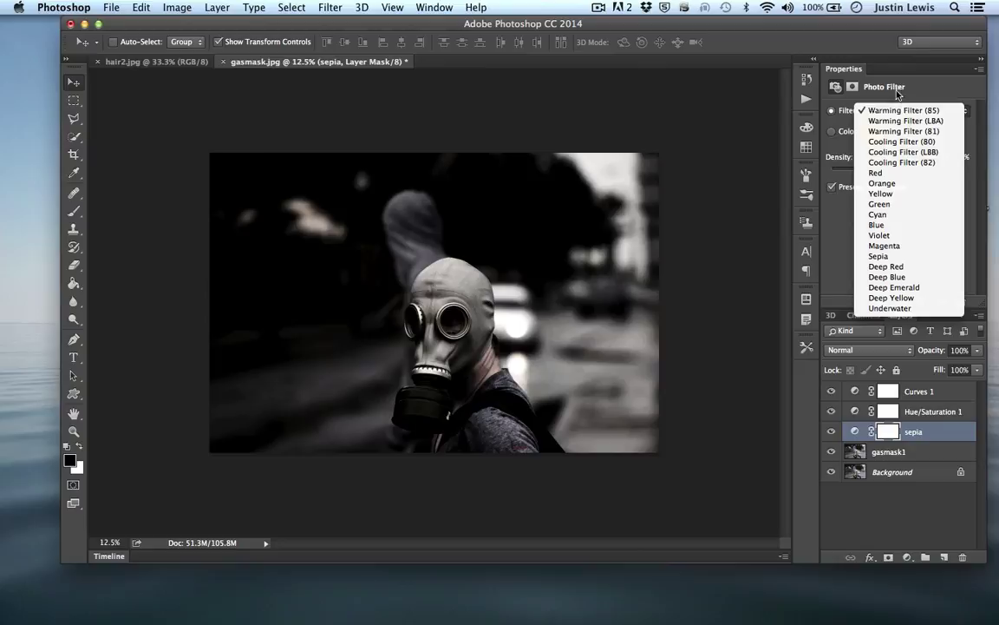
left_click(878, 257)
left_click_drag(863, 171, 940, 172)
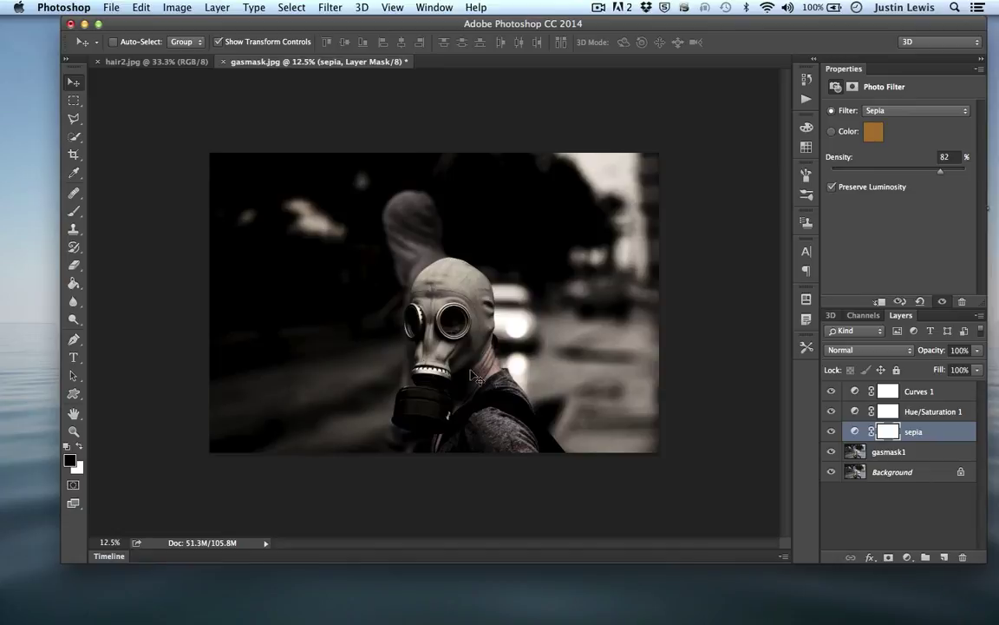
left_click_drag(943, 175, 947, 172)
left_click_drag(325, 274, 490, 290)
- Select gasmask1 and shift the photo down and to the right
key("alt+bracketleft")
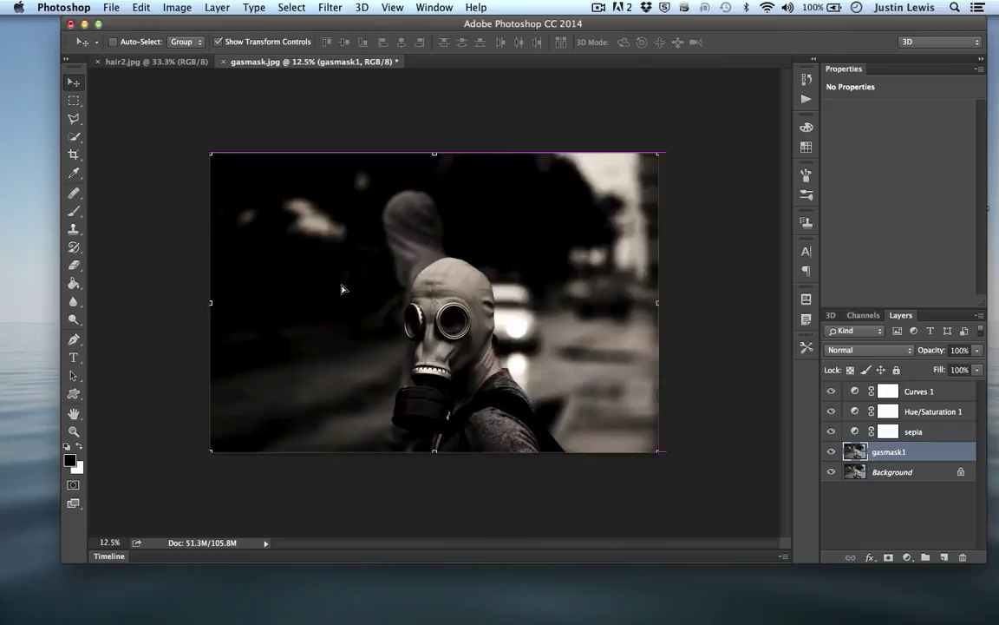
left_click_drag(341, 286, 273, 290)
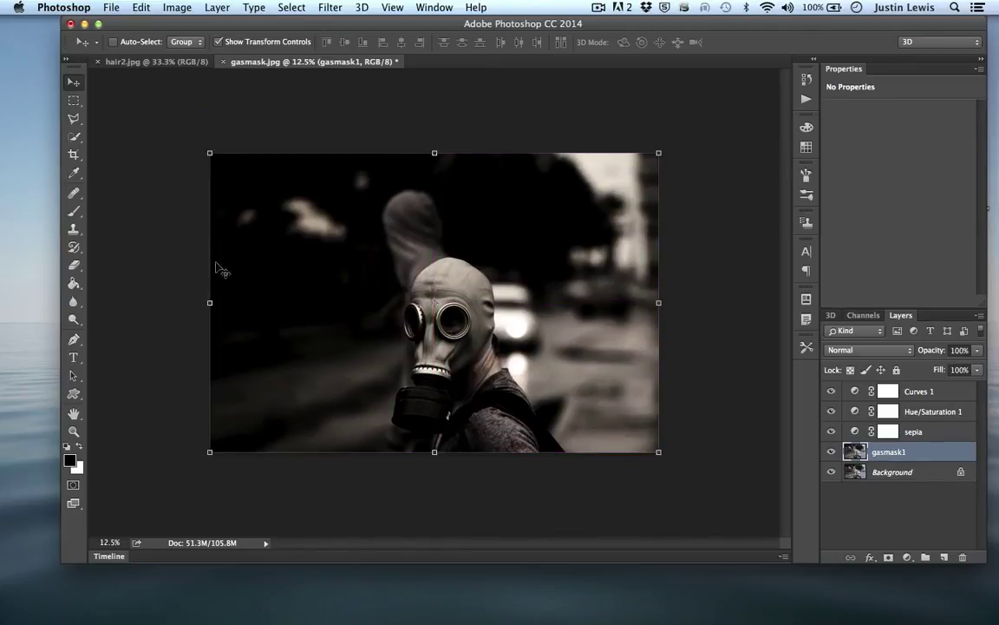
mouse_move(330, 249)
left_mouse_down()
mouse_move(391, 473)
mouse_move(330, 257)
mouse_move(330, 268)
left_mouse_up()
- Toggle the sepia, Hue/Saturation and Curves layers off and on, then boost saturation strongly
left_click(831, 432)
left_click(831, 411)
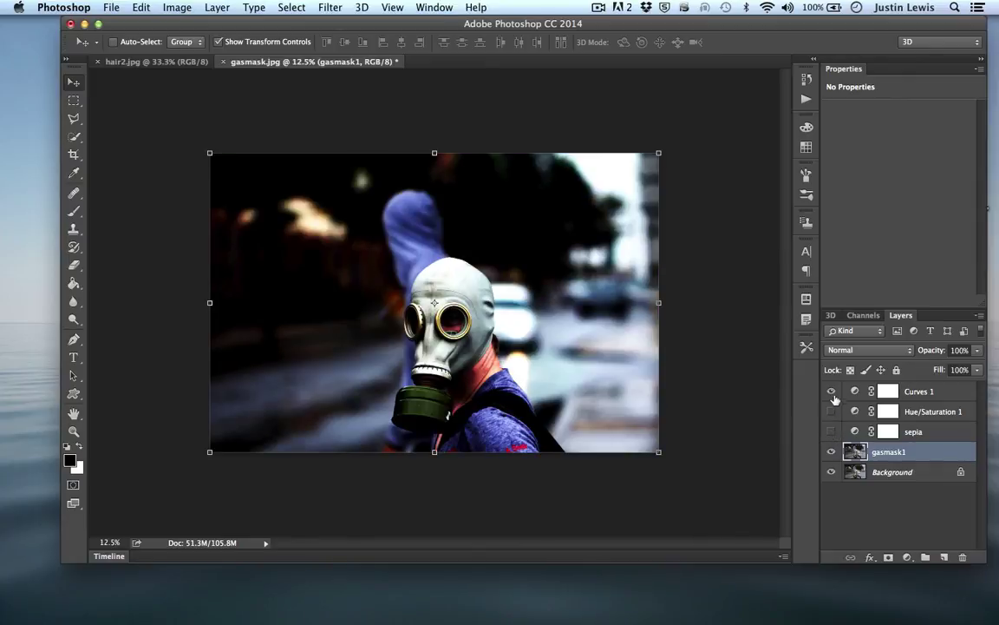
left_click(831, 392)
left_click(831, 391)
left_click(831, 411)
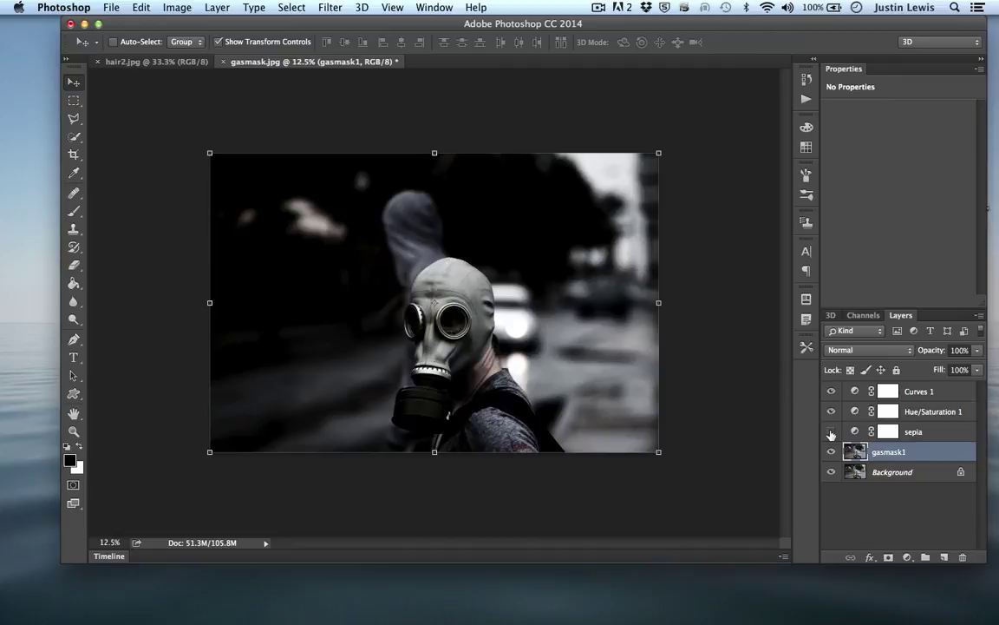
left_click(831, 431)
left_click(887, 411)
left_click_drag(846, 196, 961, 193)
- Turn off Curves 1, Hue/Saturation 1 and sepia, and select all three layers
left_click(835, 391)
left_click(831, 392)
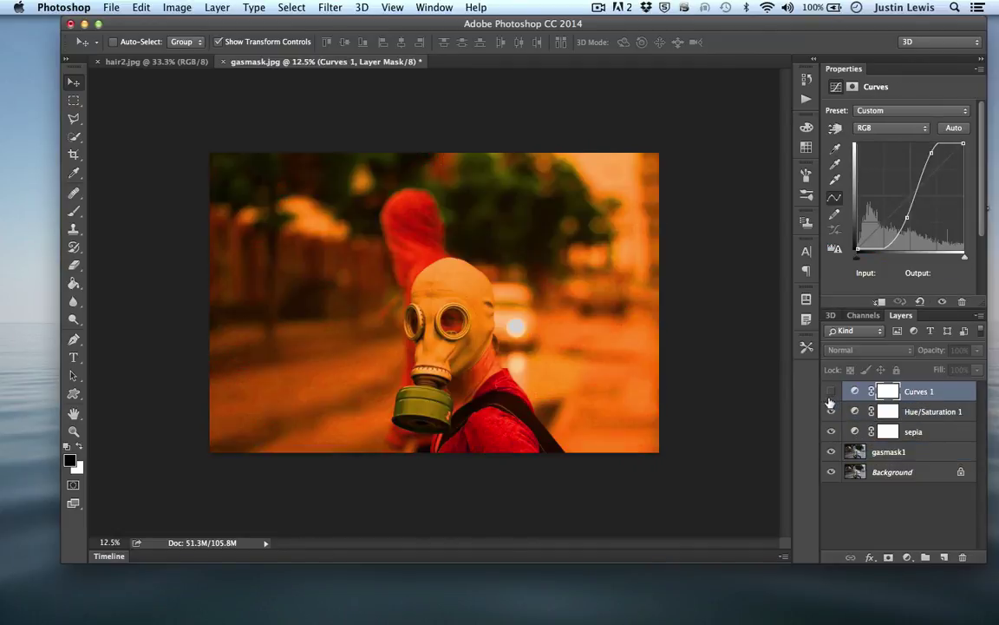
left_click(831, 412)
left_click(831, 431)
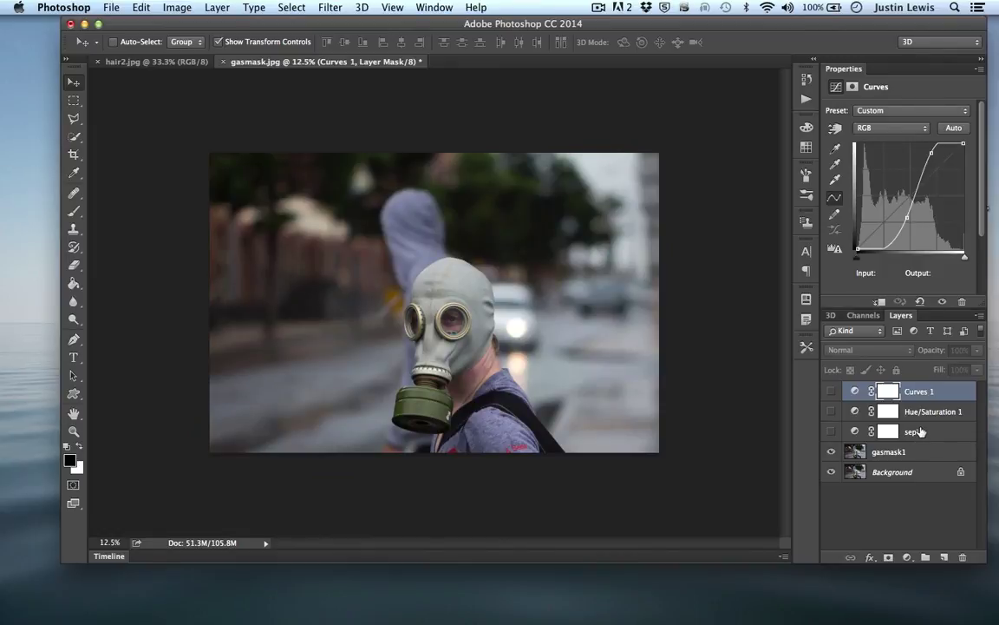
left_click(919, 432, "shift")
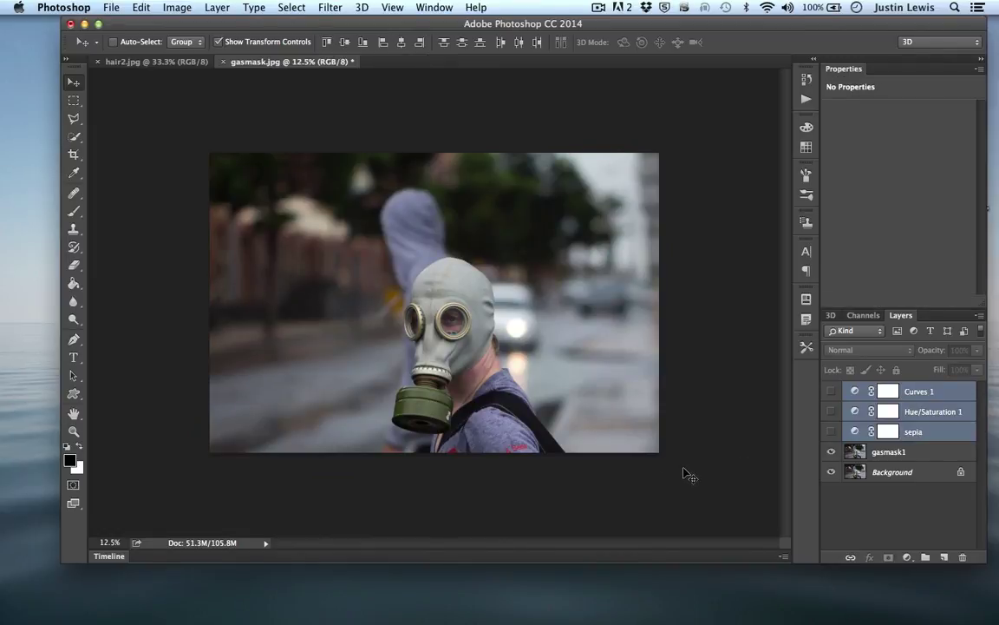